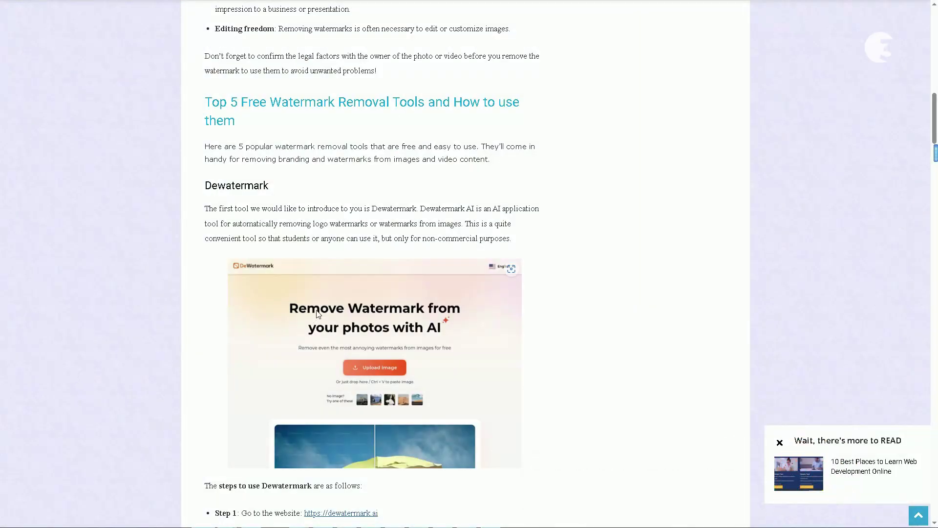
Step: Scroll the 3ptechies article down to the Dewatermark section and its four usage steps
scroll(488, 232, "down", 4)
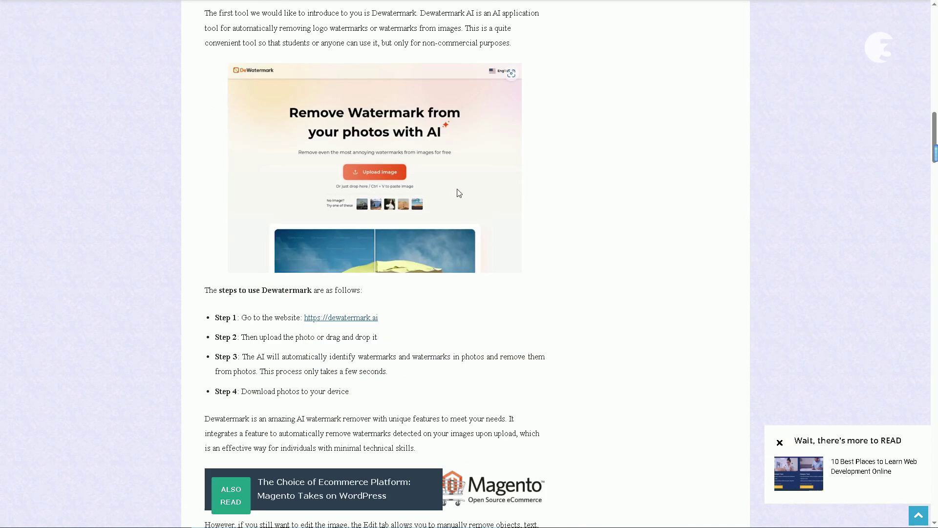
left_click(374, 317)
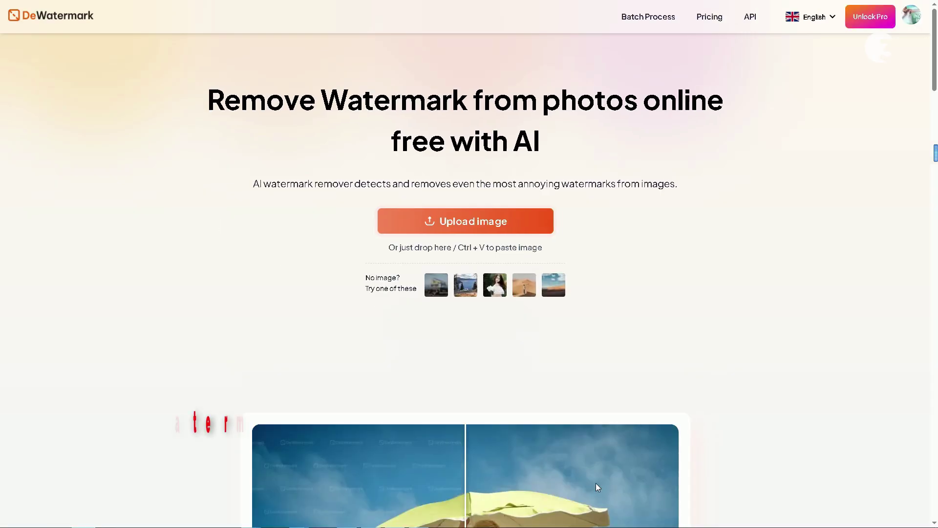
scroll(472, 349, "down", 5)
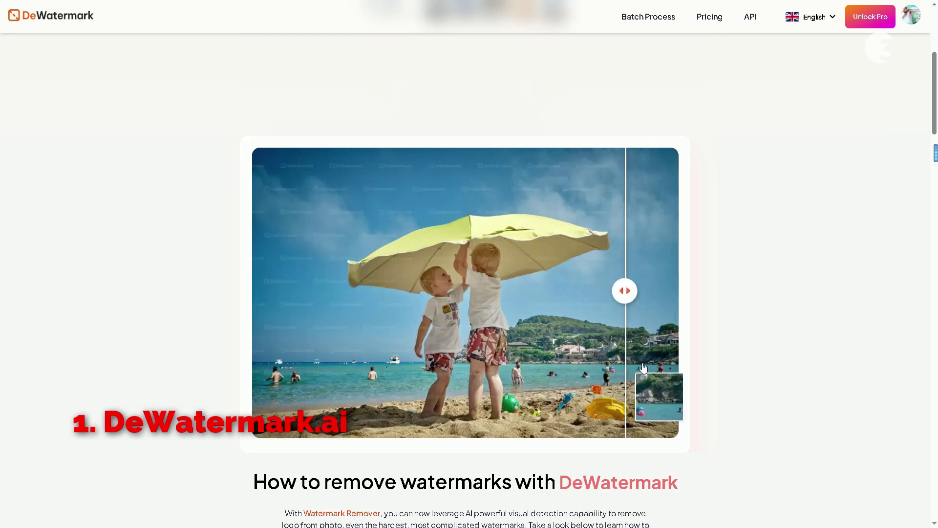
scroll(547, 329, "down", 7)
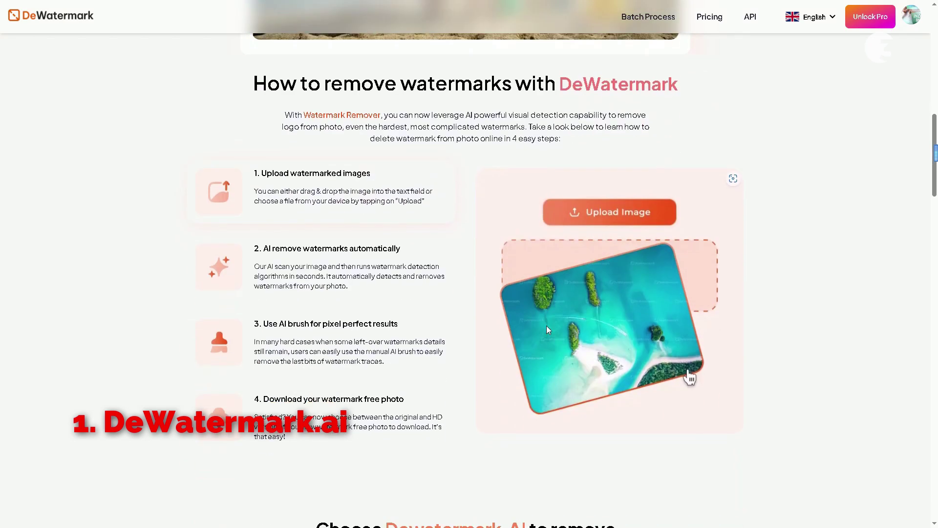
scroll(547, 326, "down", 1)
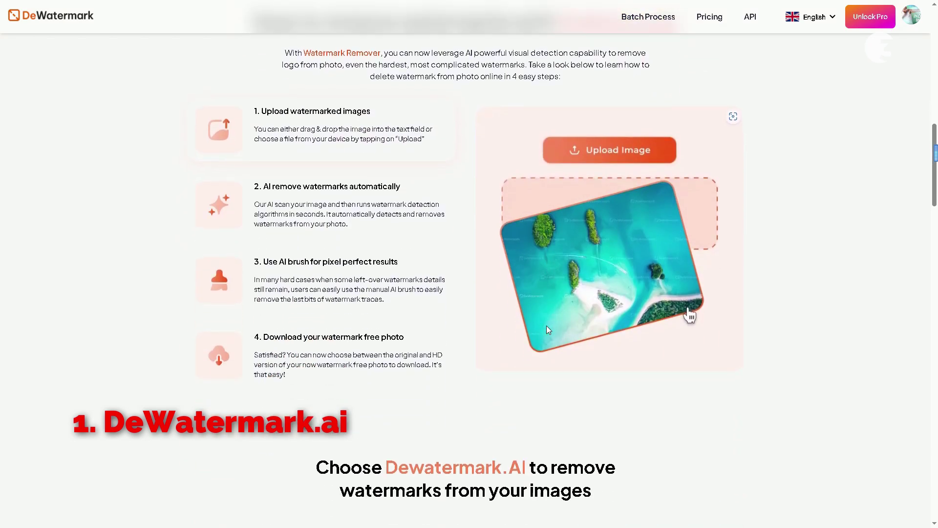
scroll(547, 328, "down", 8)
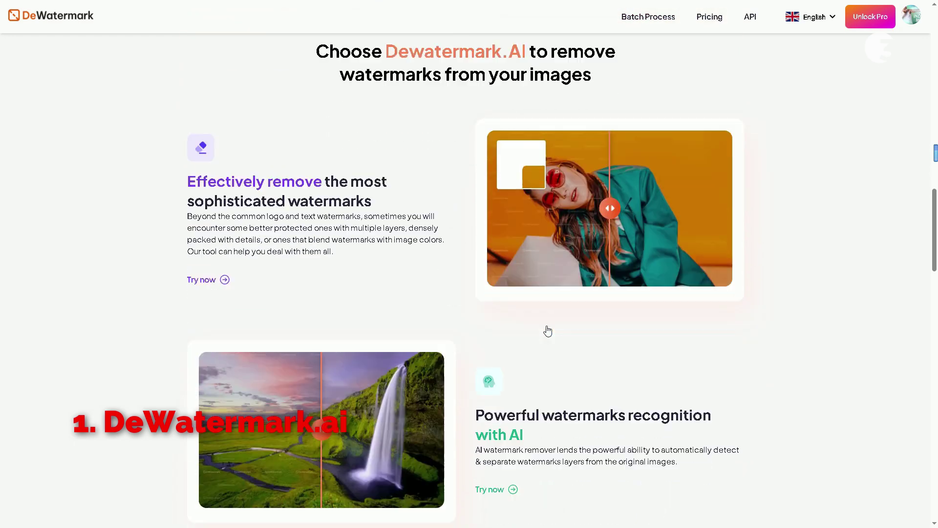
scroll(547, 330, "down", 10)
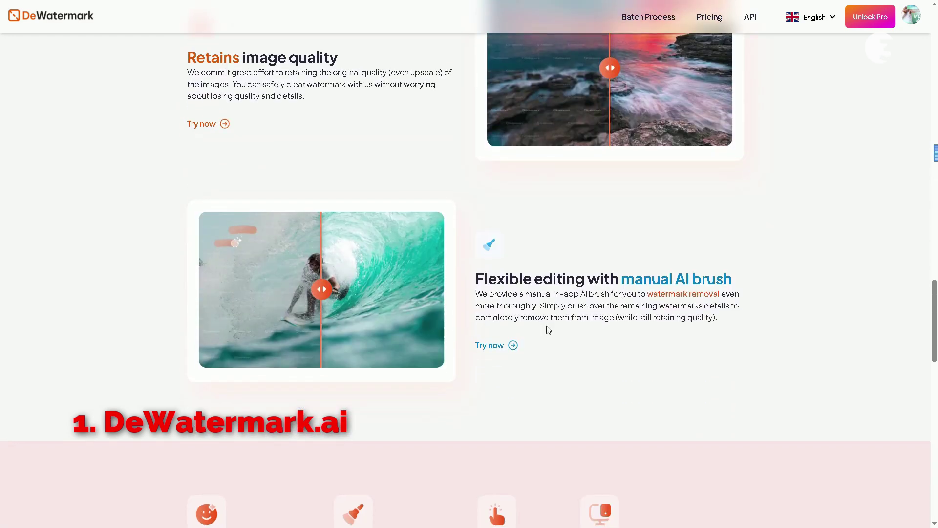
scroll(547, 328, "down", 3)
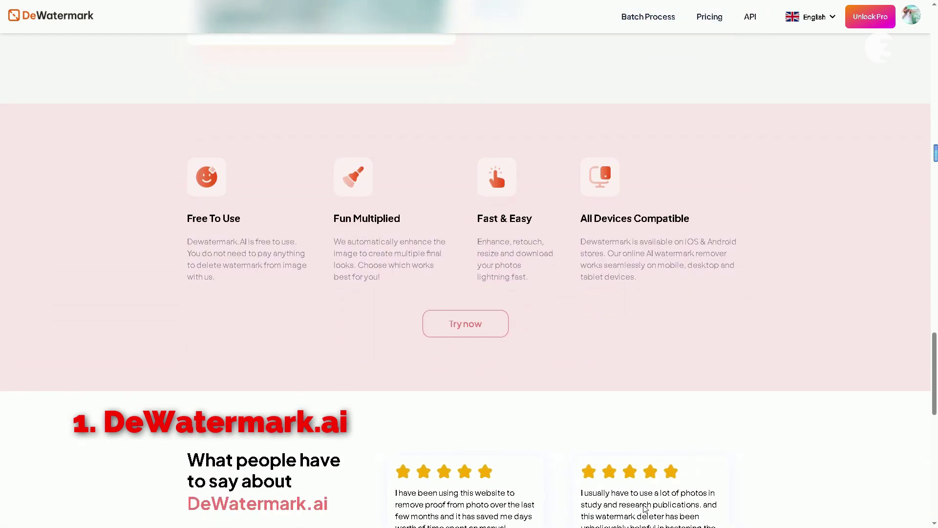
scroll(576, 259, "up", 7)
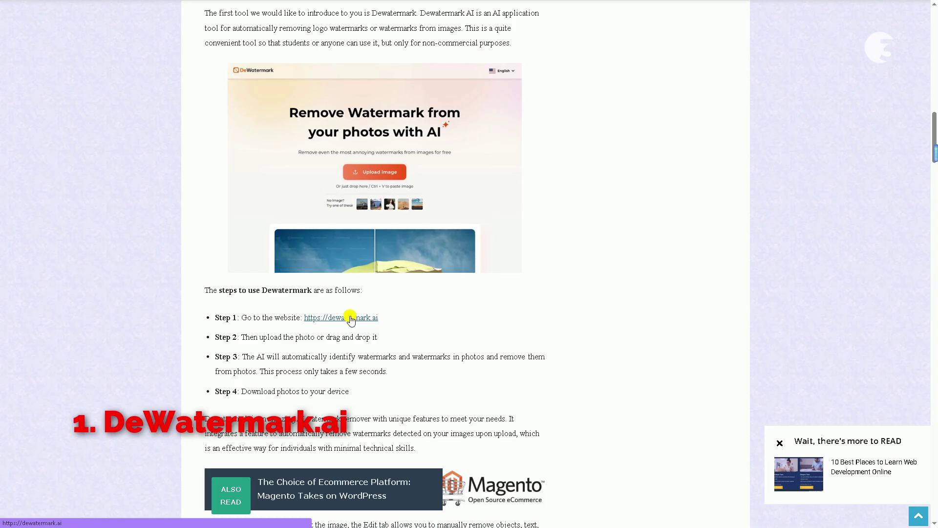
Step: Upload 'Watermarked Picture - Big Transparent 3' to DeWatermark.ai and drag the before/after slider to compare
left_click(350, 319)
left_click(454, 233)
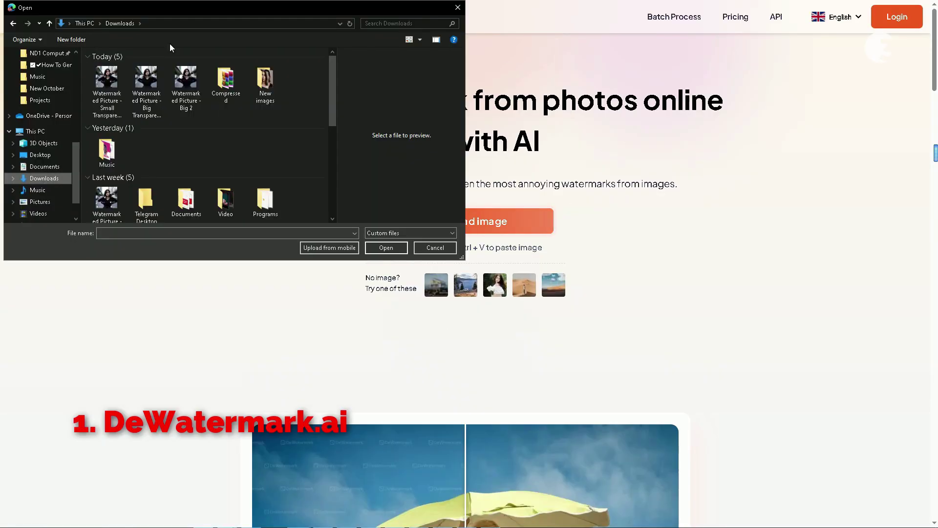
left_click(138, 84)
left_click(387, 248)
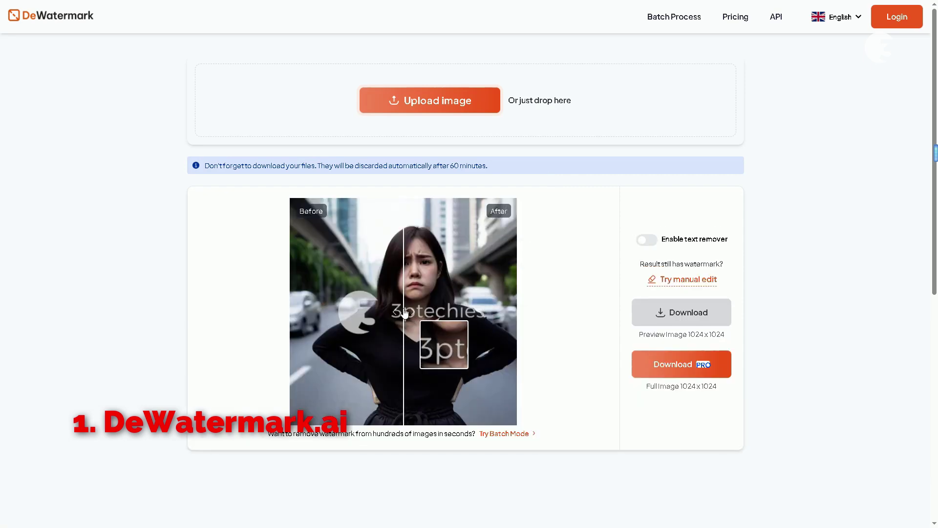
left_click_drag(376, 319, 408, 325)
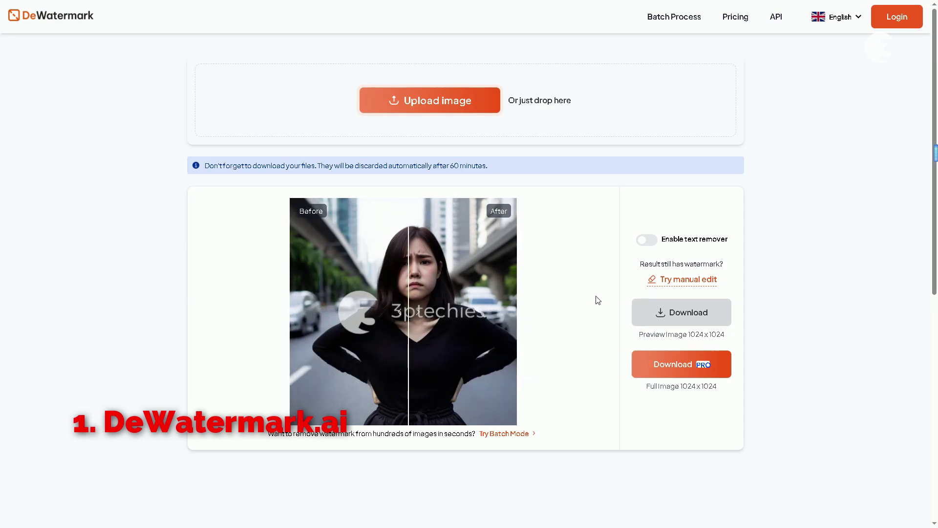
Step: In manual edit, sign in with Google, brush over the chest logo and 3ptechies text, and remove them
left_click(683, 287)
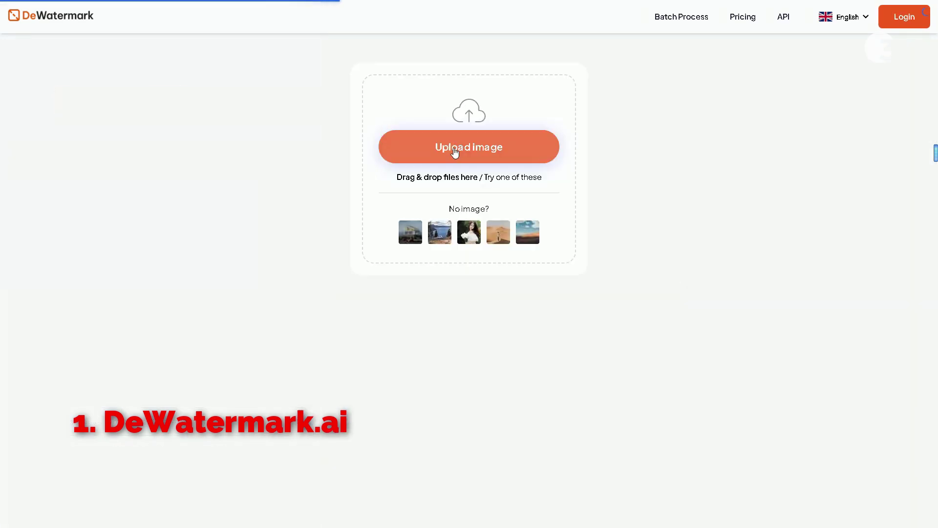
left_click(451, 147)
double_click(146, 85)
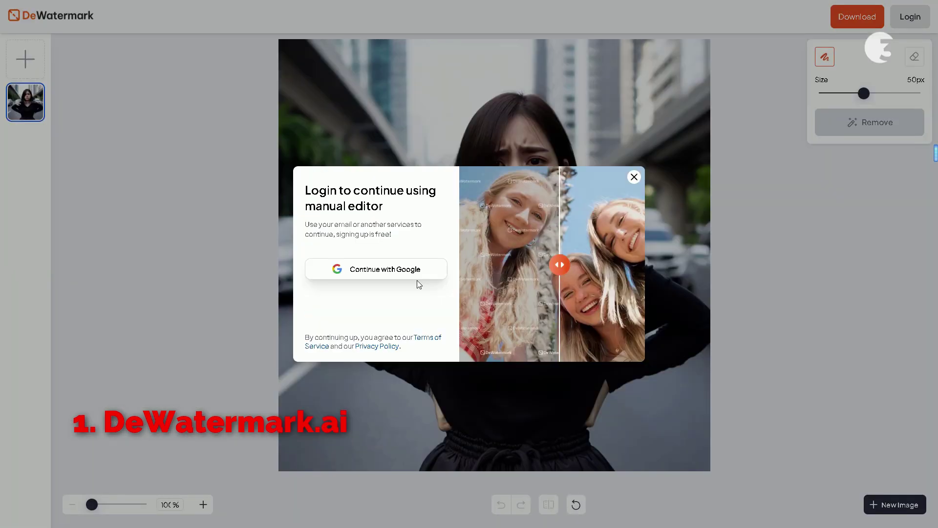
left_click(415, 276)
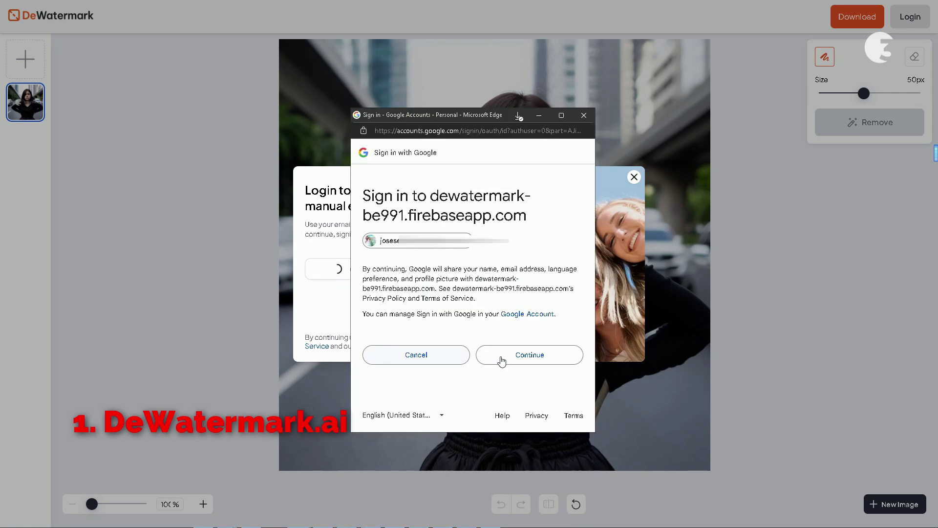
left_click(501, 357)
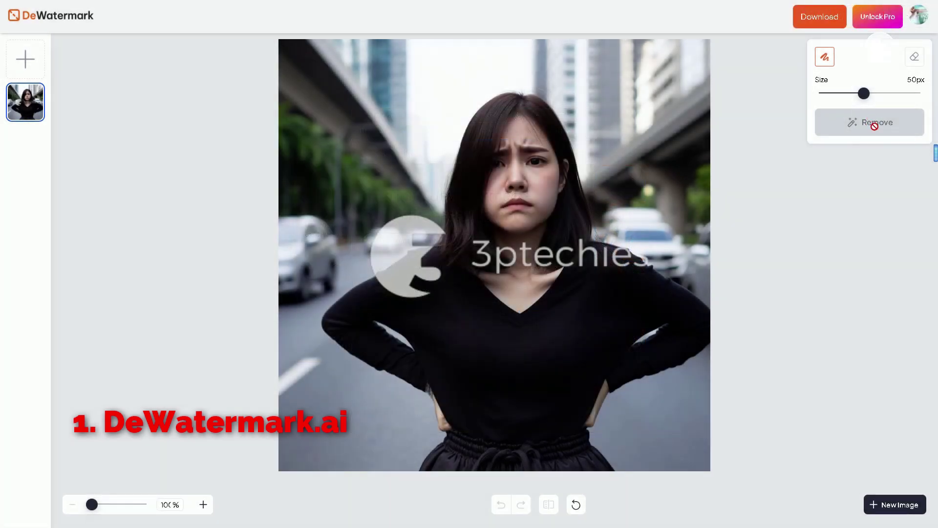
mouse_move(425, 294)
left_mouse_down()
mouse_move(386, 264)
mouse_move(435, 225)
left_mouse_up()
left_click_drag(475, 256, 652, 254)
left_click(905, 122)
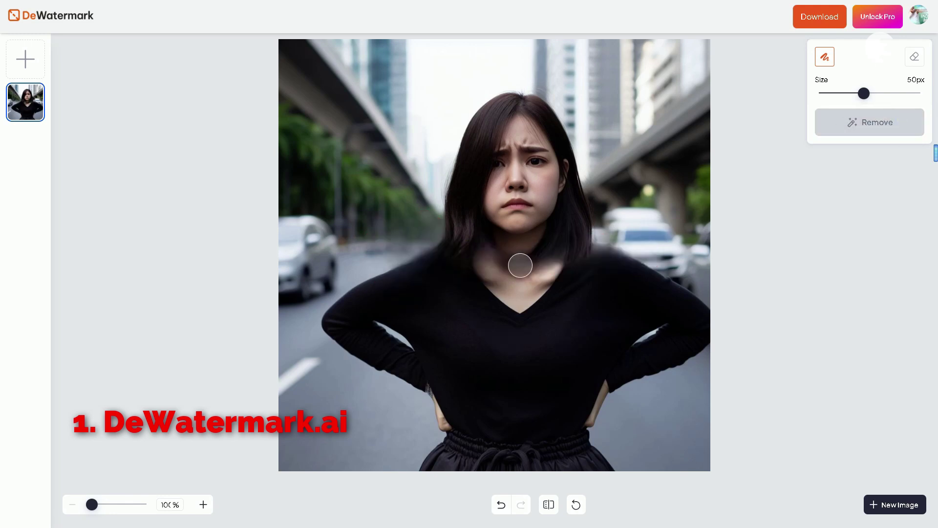
Step: Download the cleaned photo as DeWatermark.ai_1732122469426.jpg and open it to check
scroll(510, 276, "up", 4)
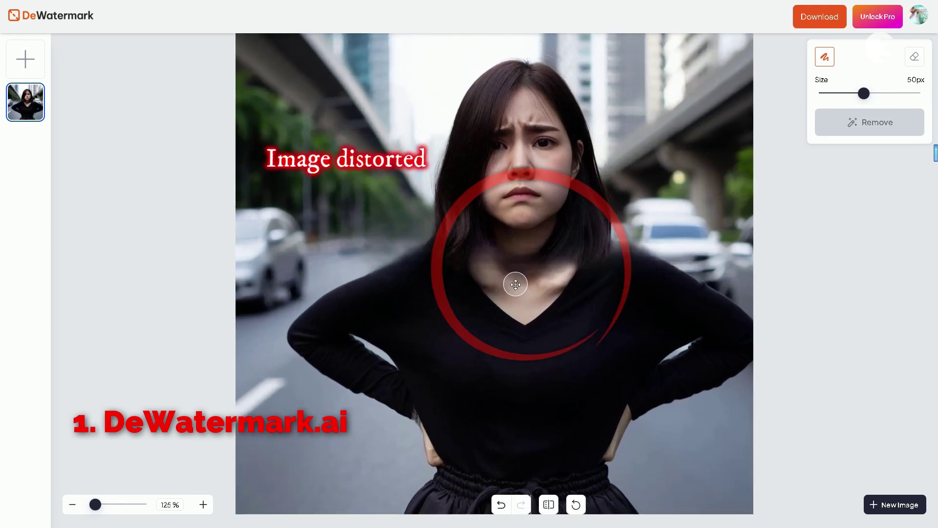
scroll(585, 266, "up", 4)
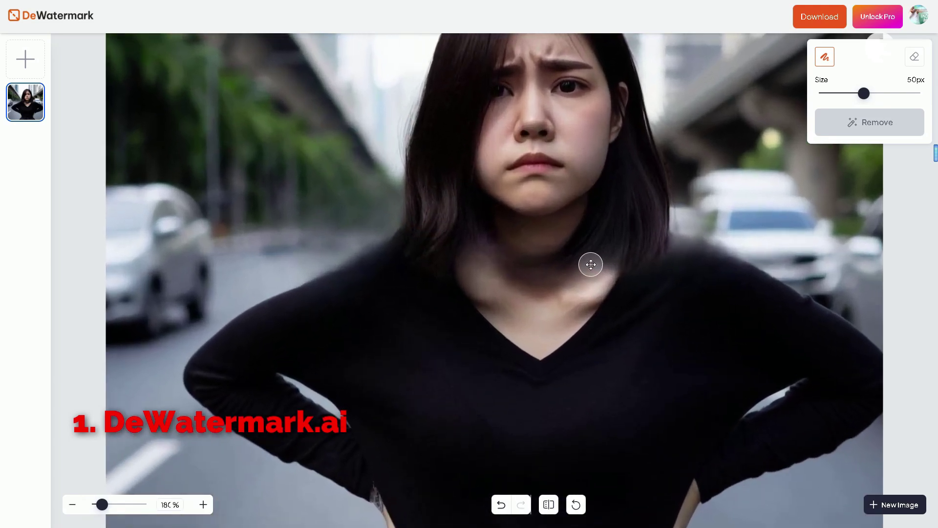
scroll(620, 261, "down", 8)
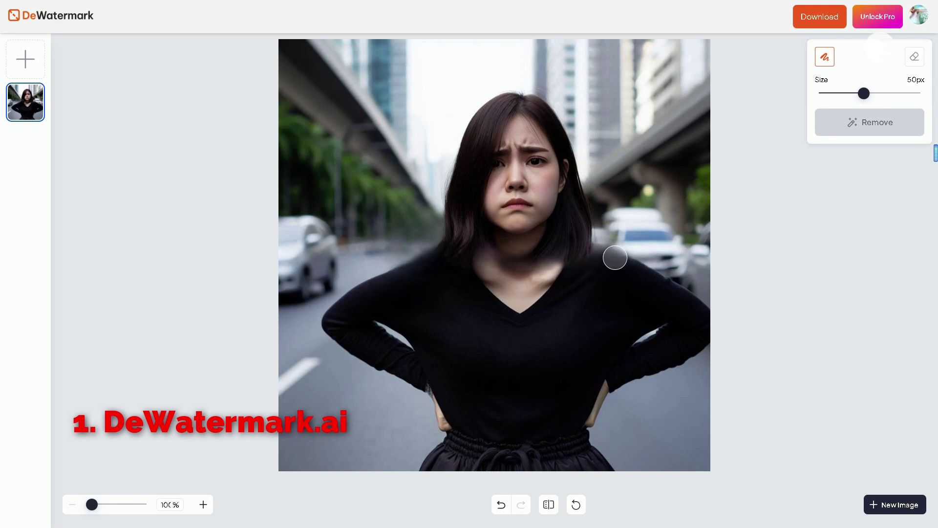
left_click(814, 18)
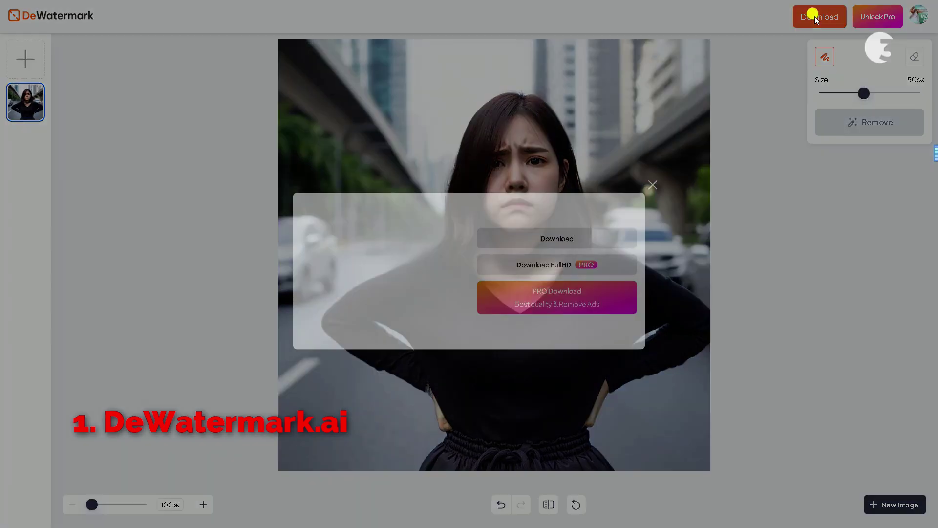
left_click(560, 233)
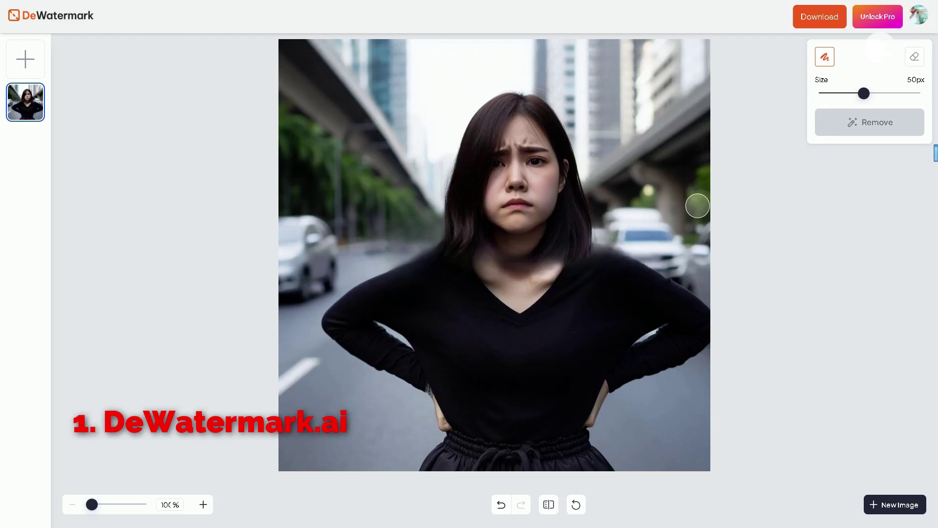
left_click(634, 48)
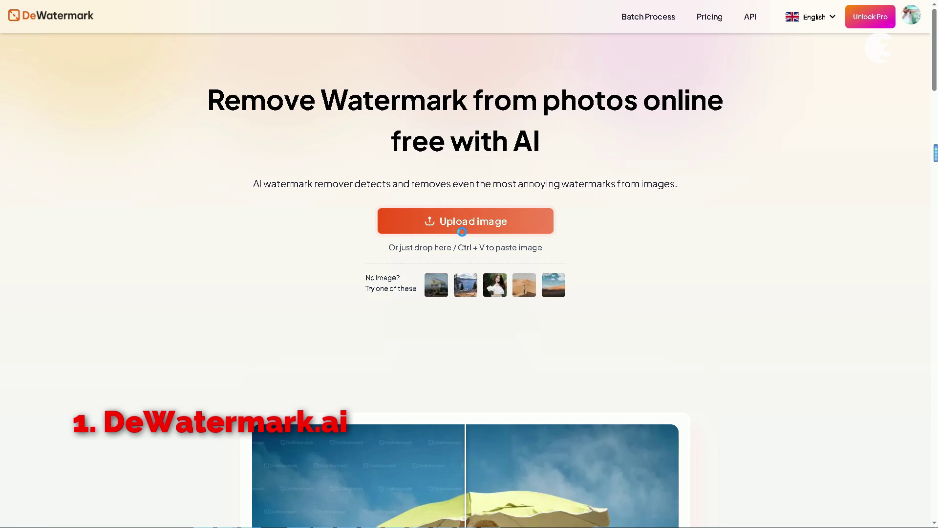
Step: Upload the portrait with repeated watermark logos, download its cleaned preview, and close the downloads list
left_click(465, 220)
left_click(147, 90)
left_click(385, 249)
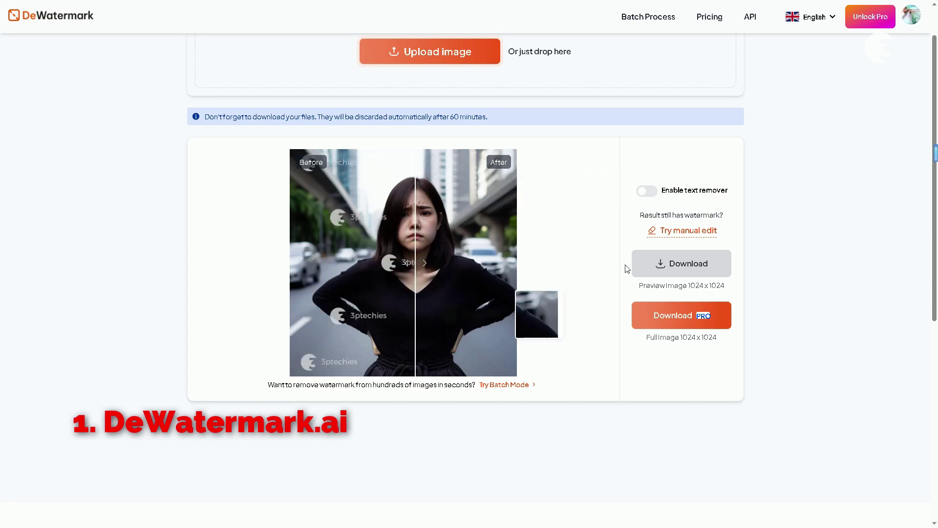
left_click(695, 264)
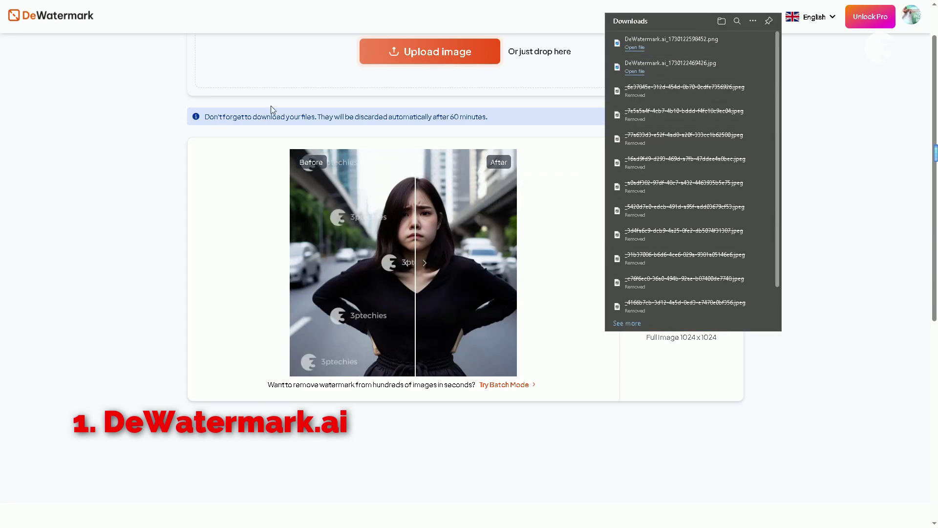
scroll(374, 257, "up", 1)
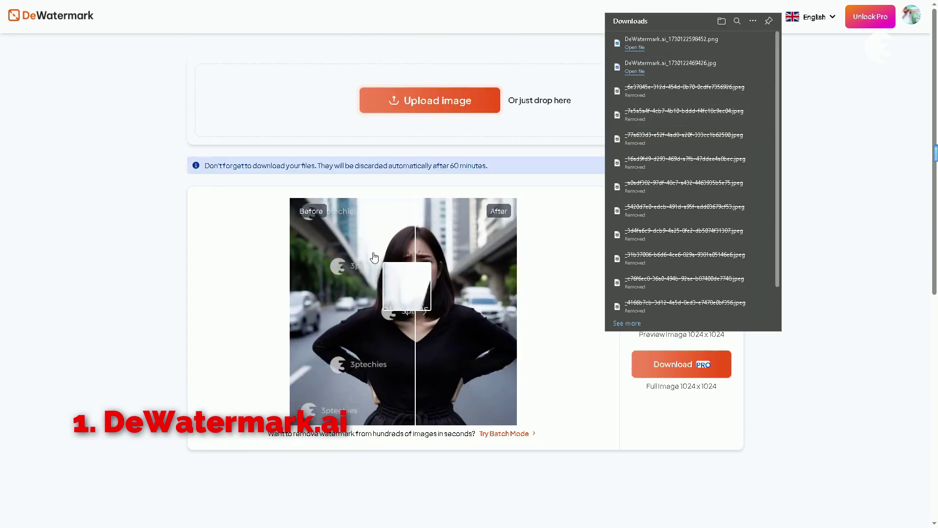
left_click(409, 99)
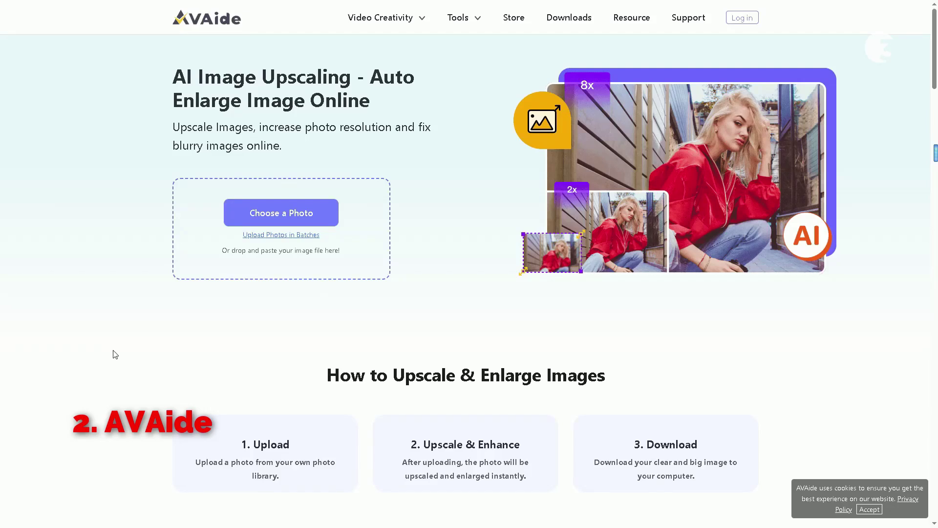
Step: Find and select the 'AVAide' mention in the article, then search it with Bing
scroll(115, 354, "down", 7)
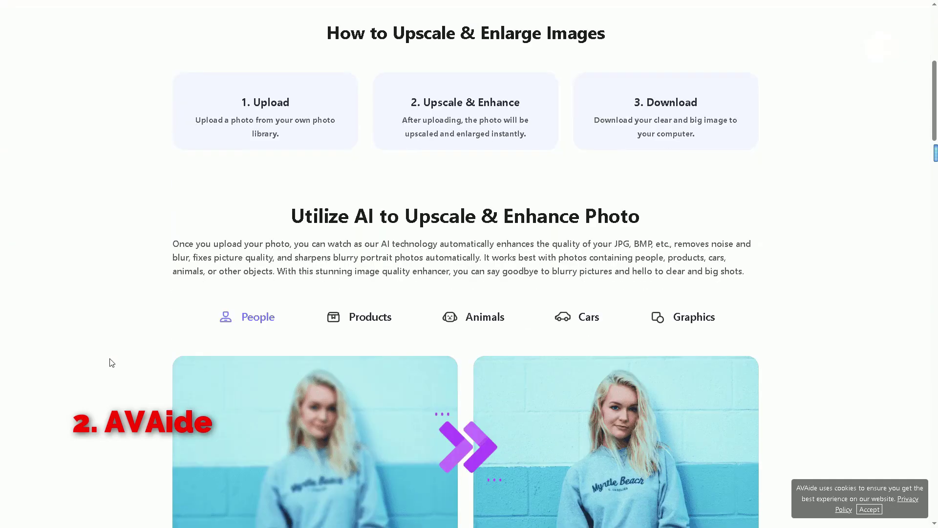
scroll(108, 362, "up", 2)
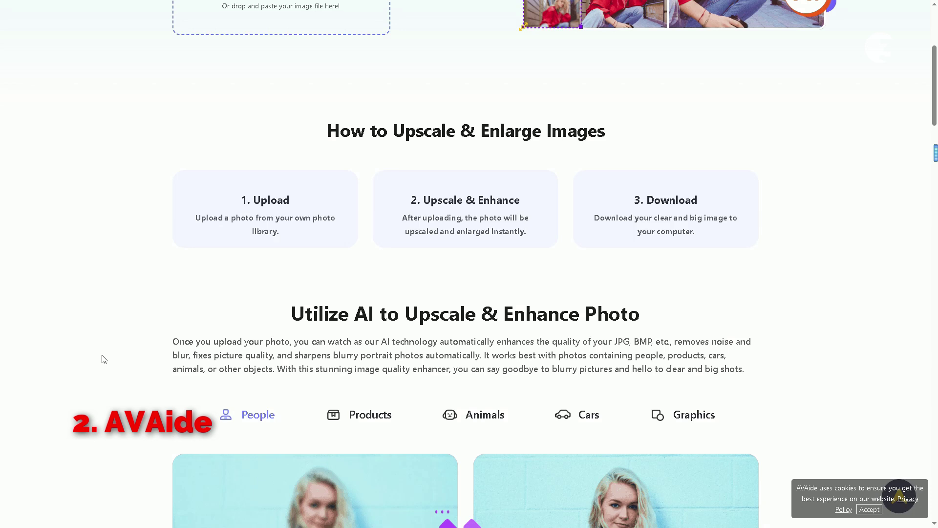
scroll(104, 359, "down", 4)
scroll(104, 359, "down", 7)
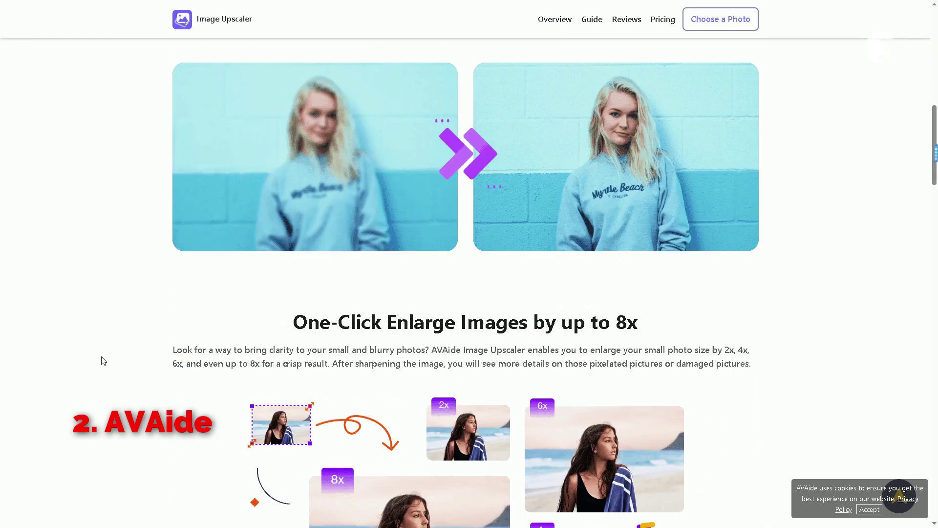
scroll(104, 361, "up", 9)
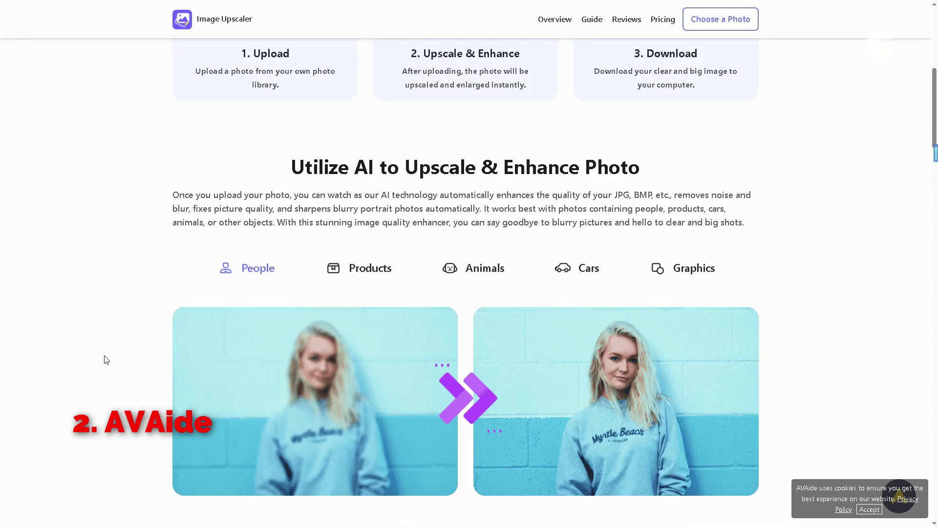
scroll(107, 364, "down", 3)
scroll(107, 366, "up", 10)
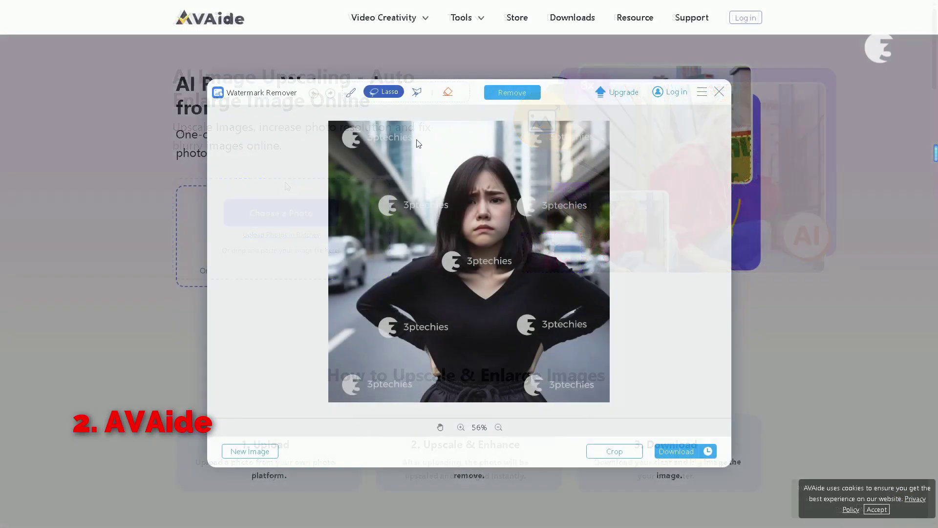
left_click_drag(411, 132, 421, 145)
left_click_drag(547, 151, 548, 154)
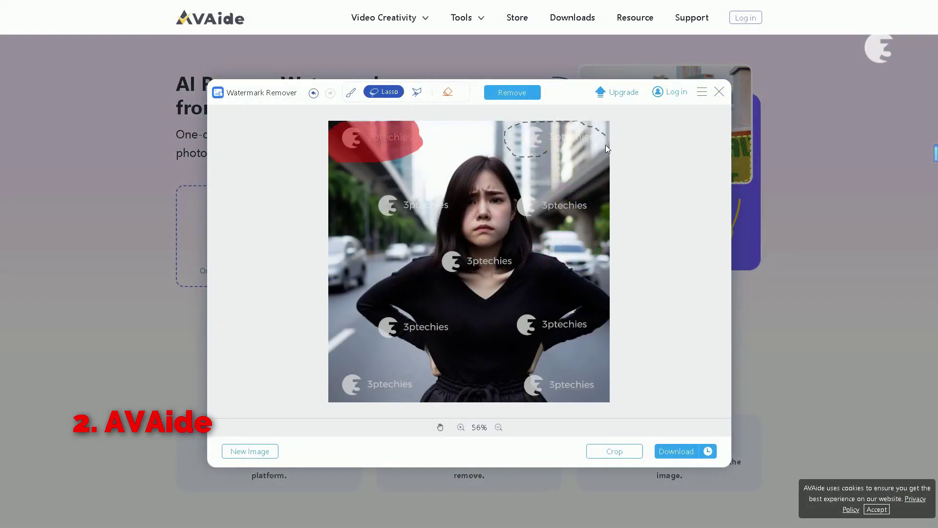
left_click_drag(605, 150, 606, 144)
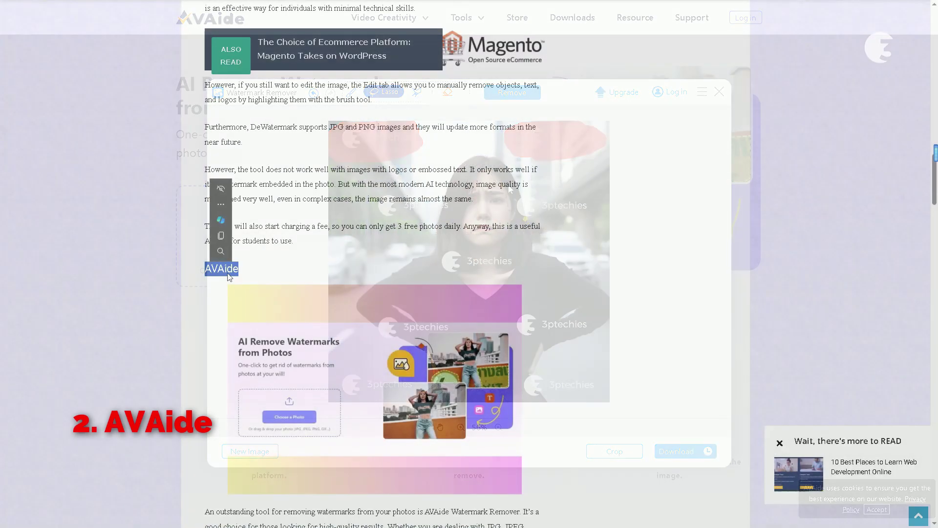
right_click(228, 268)
left_click(277, 332)
Step: Open AVAide's Watermark Remover from the Tools menu and load the watermarked portrait photo
left_click(186, 114)
left_click(460, 18)
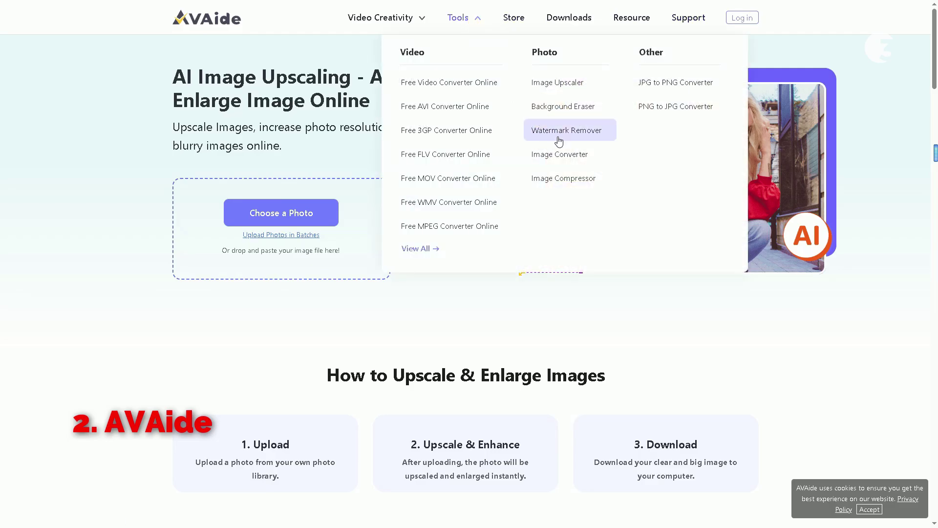
left_click(565, 132)
left_click(292, 253)
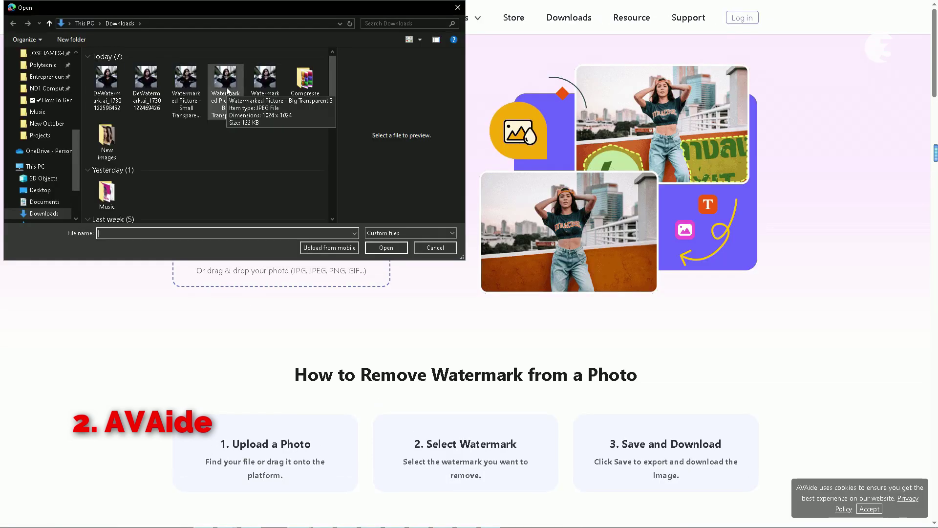
left_click(380, 248)
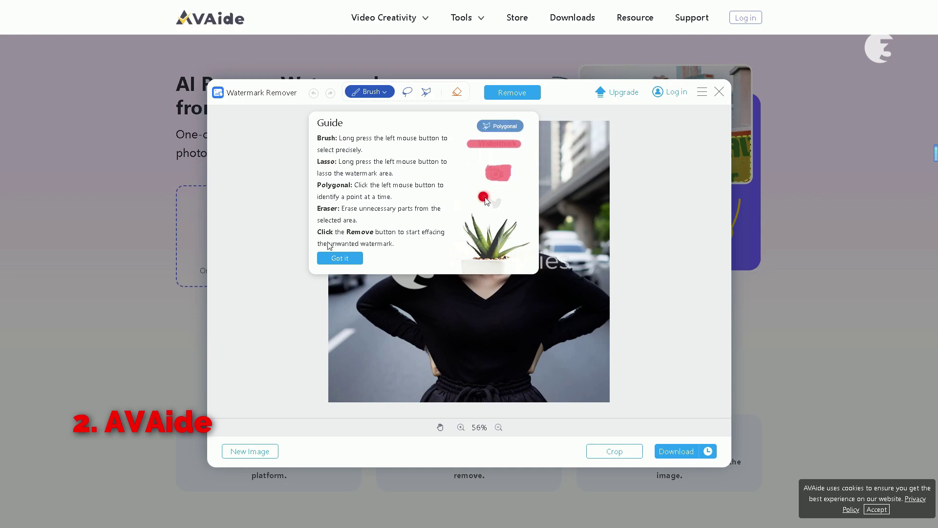
Step: Outline the big watermark with the Polygonal tool and remove it
left_click(340, 258)
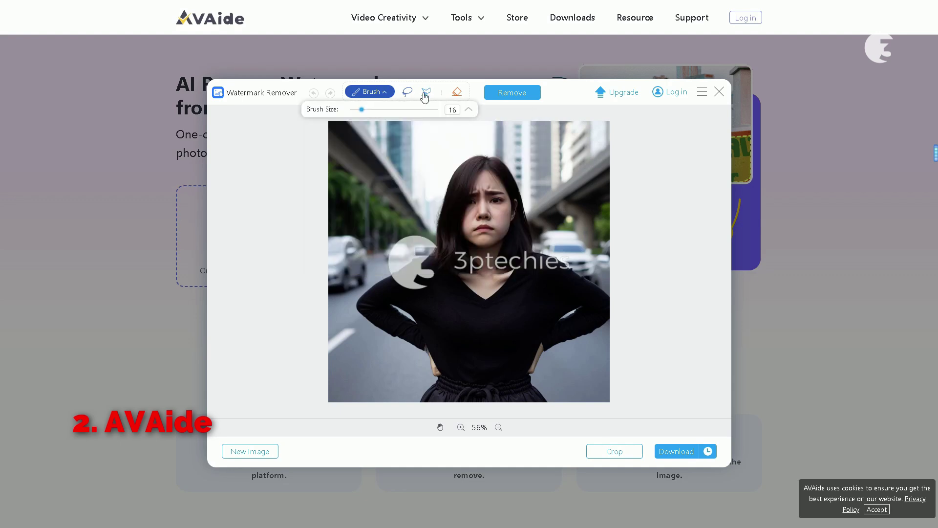
left_click(426, 92)
left_click(396, 230)
left_click(380, 272)
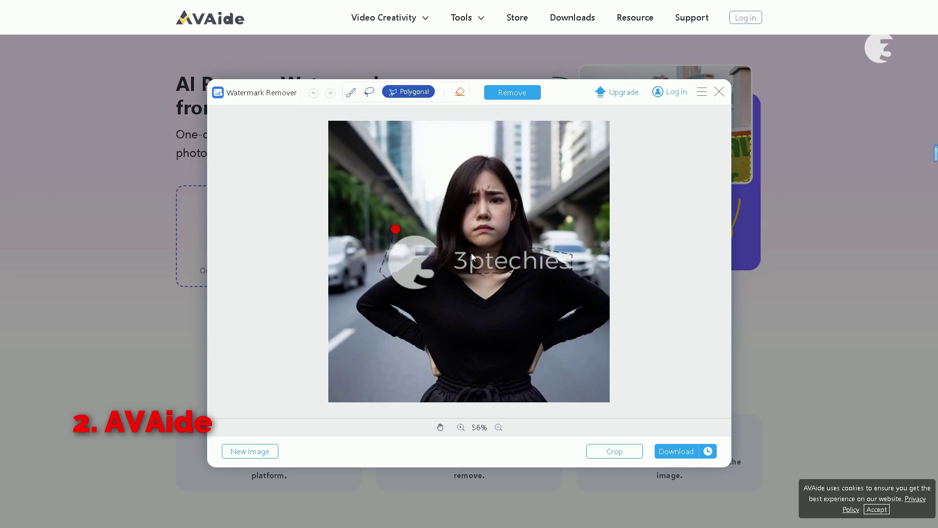
left_click(396, 230)
left_click(511, 92)
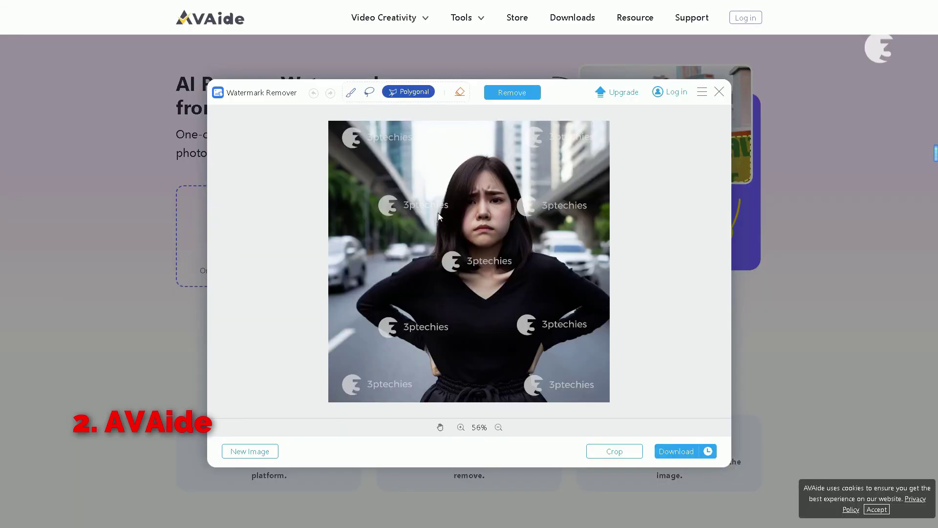
Step: Lasso the eight remaining small 3ptechies watermarks across the photo and remove them
left_click(384, 92)
left_click_drag(342, 127, 421, 147)
mouse_move(508, 127)
left_mouse_down()
mouse_move(531, 194)
mouse_move(587, 215)
left_mouse_up()
mouse_move(440, 190)
left_mouse_down()
mouse_move(430, 220)
mouse_move(371, 215)
left_mouse_up()
left_click_drag(433, 254, 435, 259)
left_click_drag(401, 340, 376, 337)
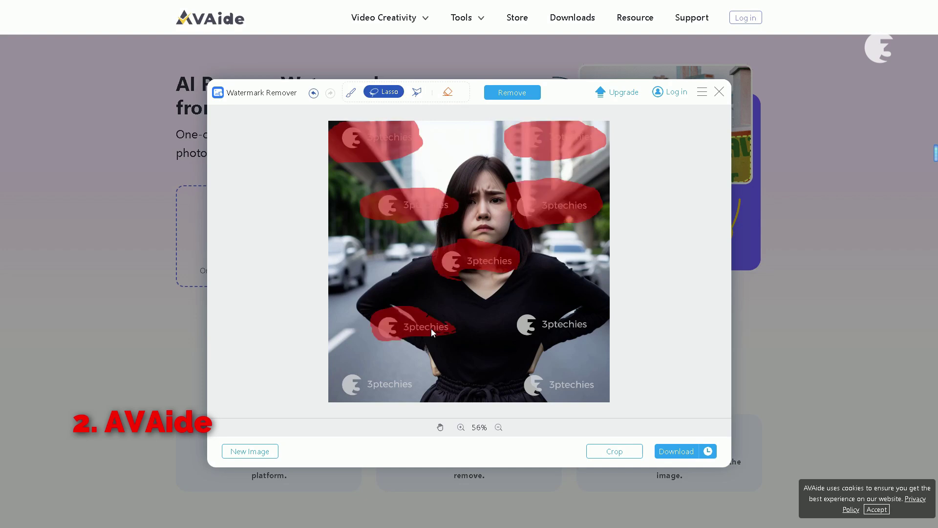
left_click_drag(511, 308, 508, 334)
left_click_drag(513, 367, 519, 396)
mouse_move(343, 364)
left_mouse_down()
mouse_move(416, 400)
mouse_move(345, 366)
left_mouse_up()
left_click(530, 92)
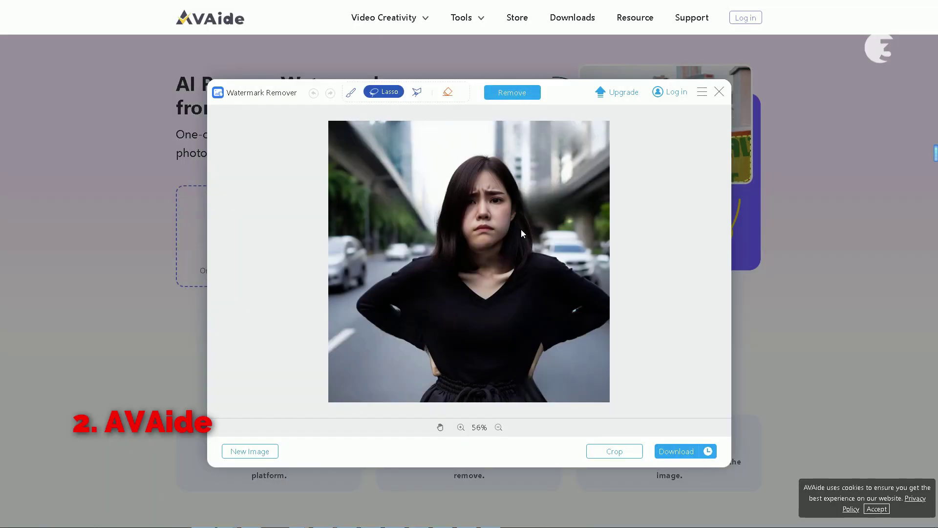
Step: Download the cleaned photo as the free 600×600 low-quality JPEG
scroll(386, 178, "up", 3)
scroll(391, 195, "down", 2)
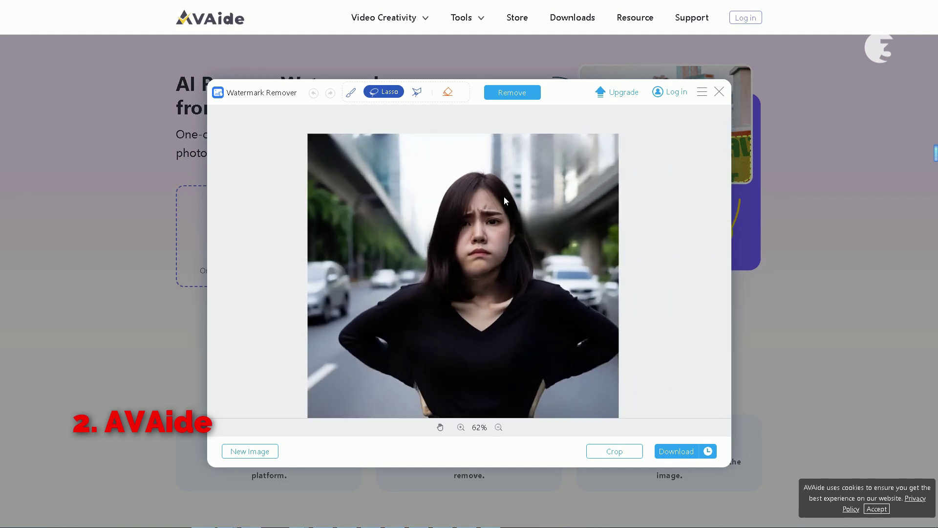
scroll(404, 218, "up", 1)
scroll(537, 405, "up", 1)
scroll(386, 252, "down", 2)
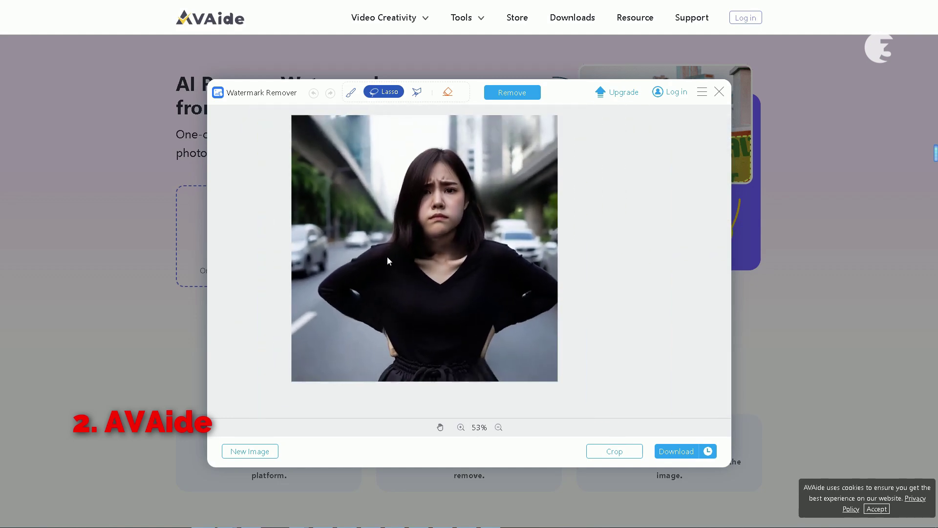
left_click(672, 451)
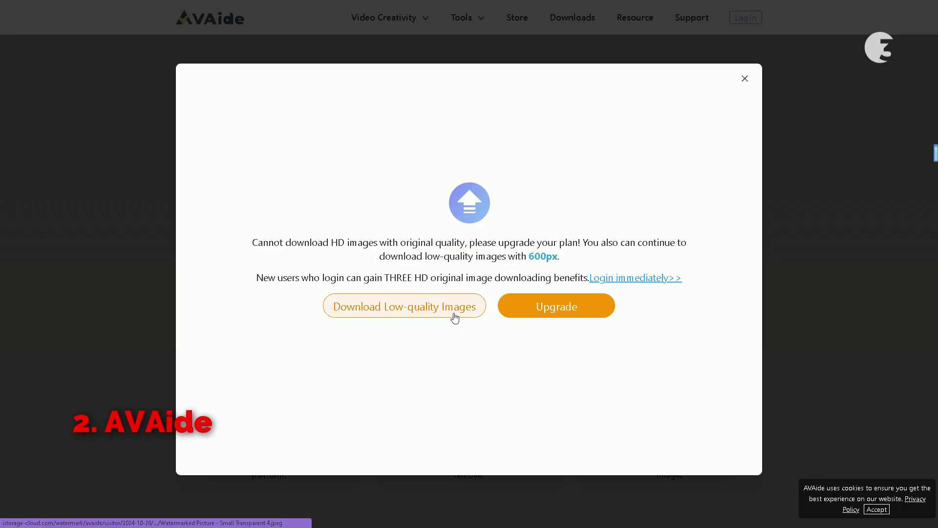
left_click(427, 310)
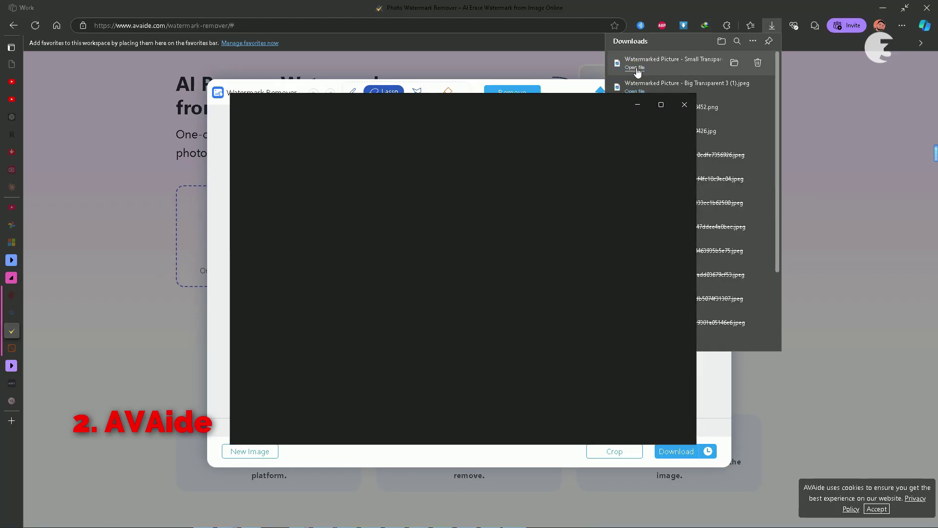
scroll(502, 230, "up", 5)
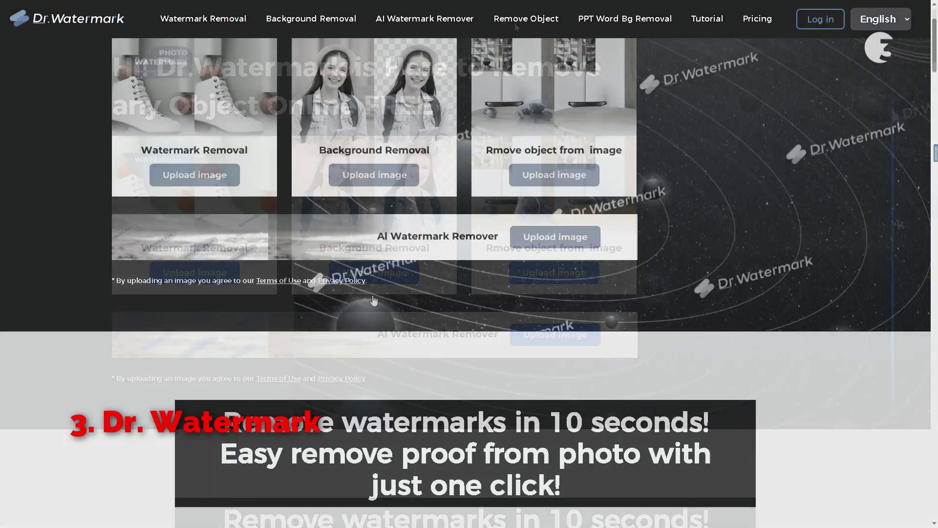
Step: Scroll through Dr.Watermark's feature sections and before/after removal examples
scroll(374, 301, "down", 9)
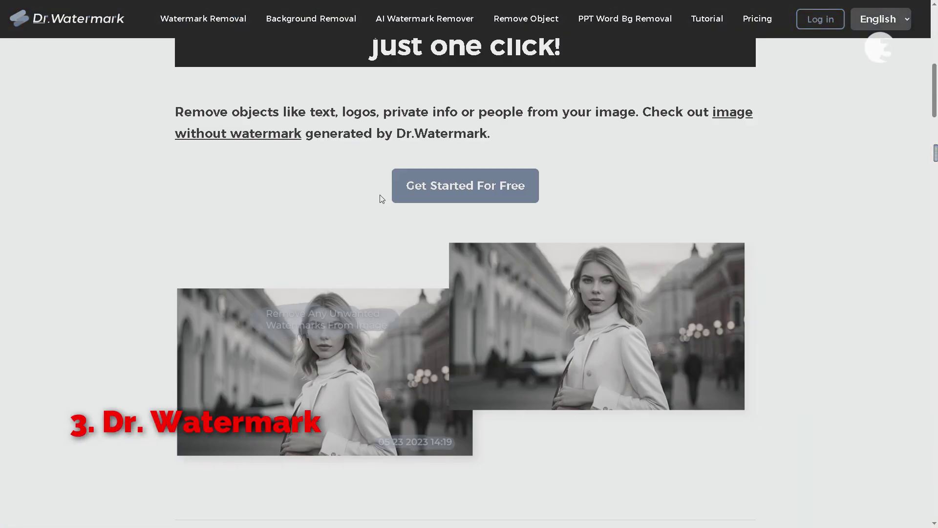
scroll(382, 199, "down", 2)
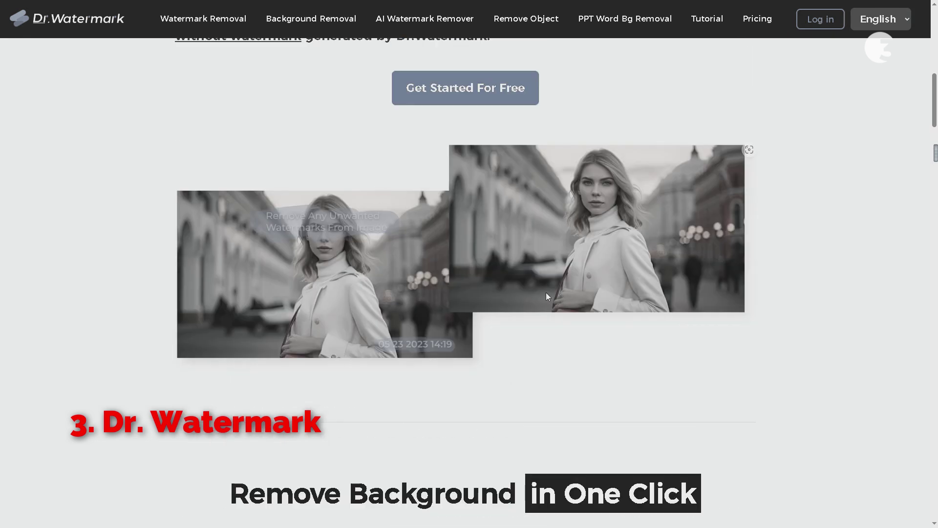
scroll(546, 288, "down", 10)
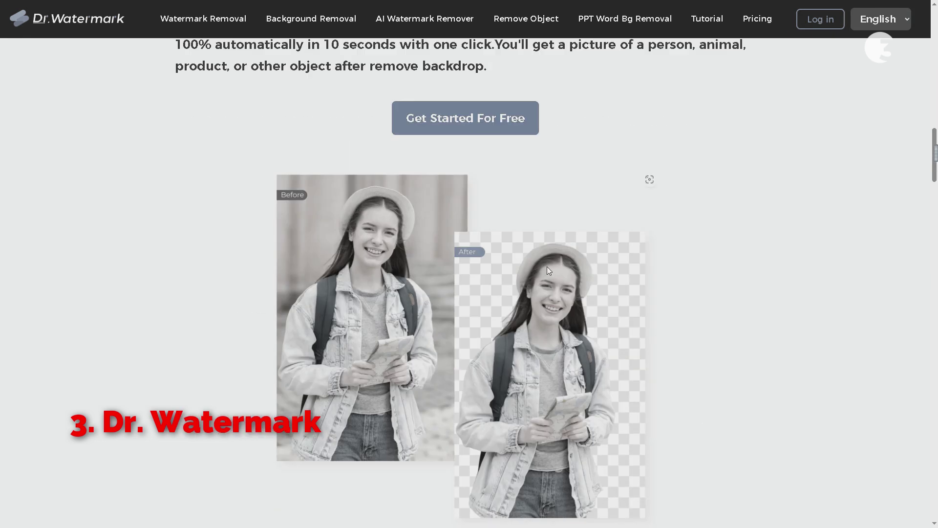
scroll(546, 269, "down", 20)
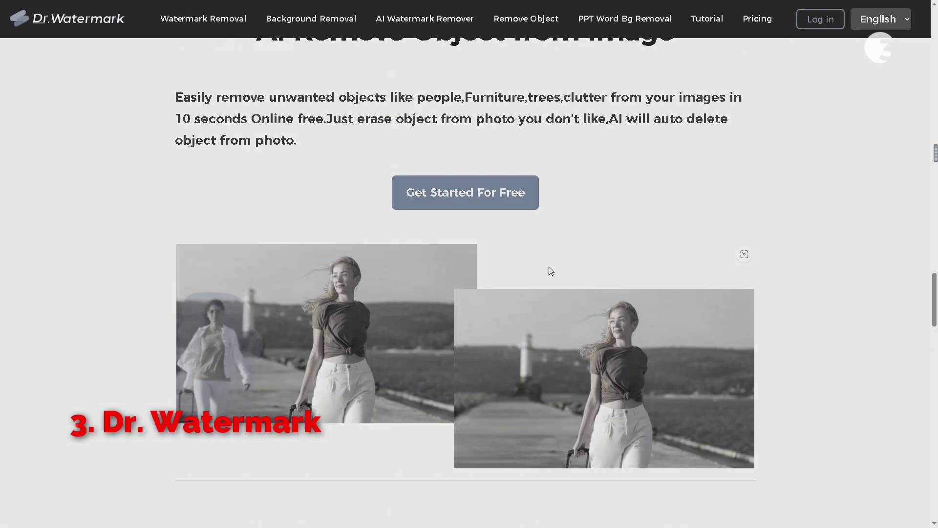
scroll(551, 270, "down", 3)
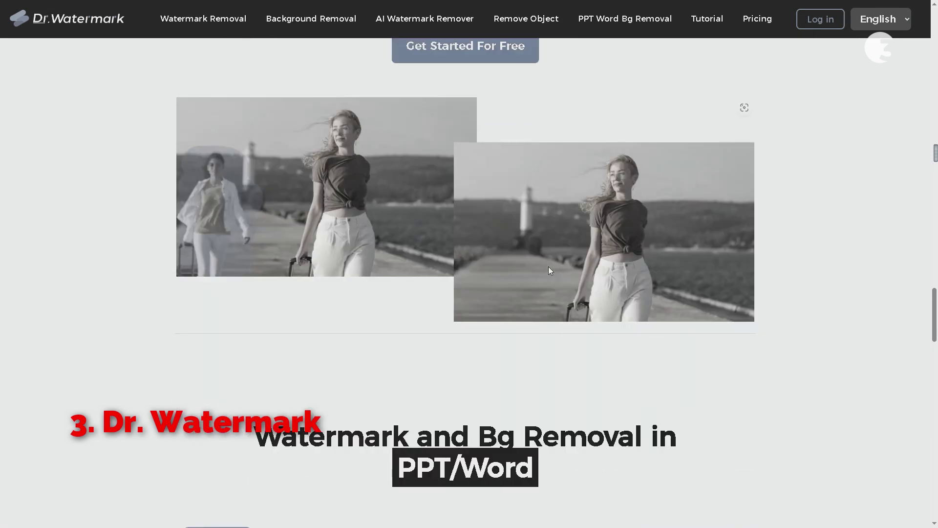
scroll(546, 264, "down", 9)
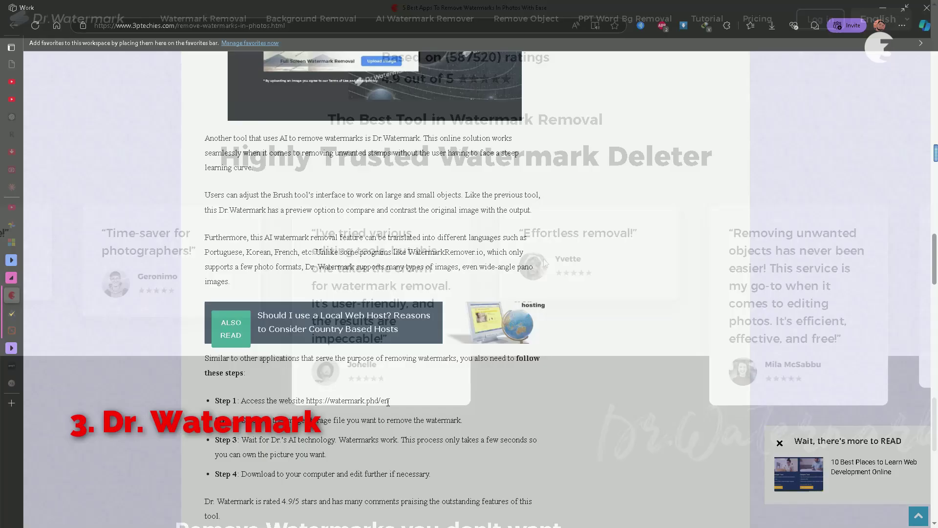
Step: Upload 'Watermarked Picture - Big Transparent 3' into Dr.Watermark's Watermark Removal editor
right_click(389, 400)
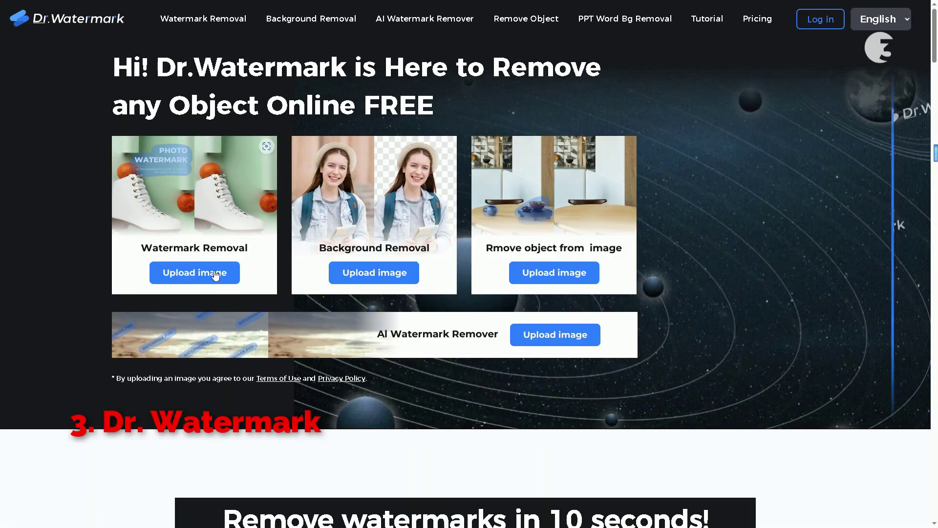
left_click(217, 272)
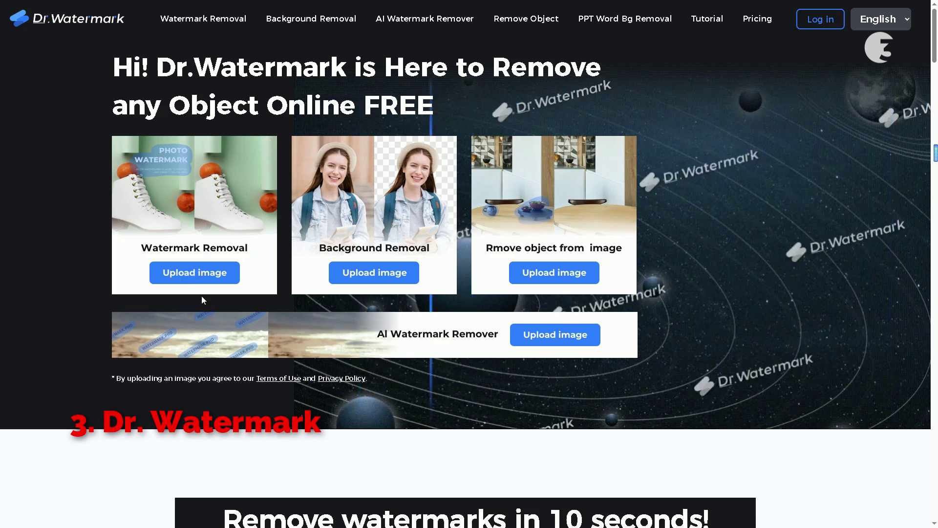
left_click(201, 275)
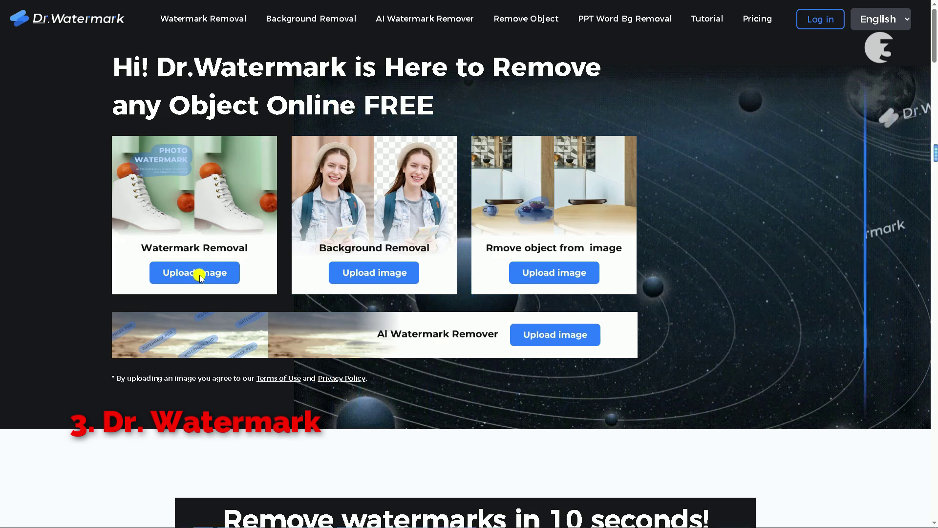
scroll(425, 356, "down", 2)
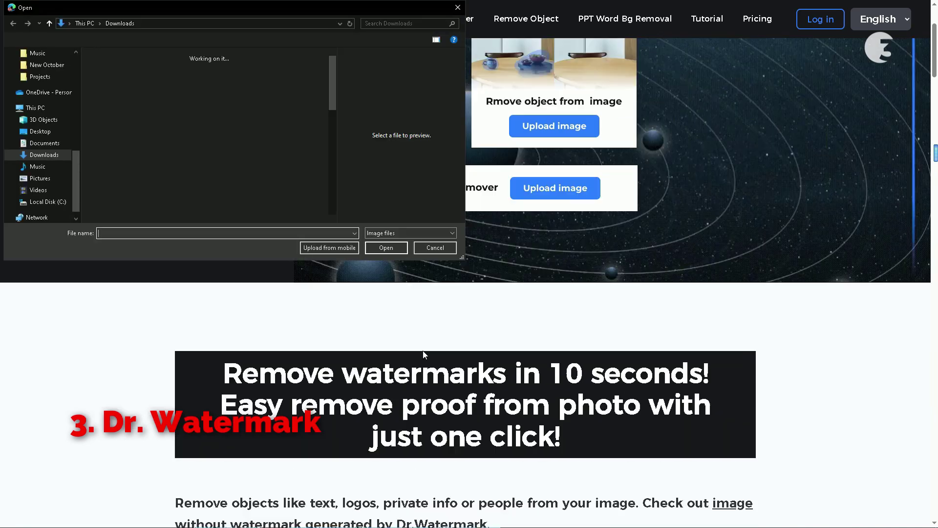
scroll(424, 356, "up", 1)
left_click(303, 92)
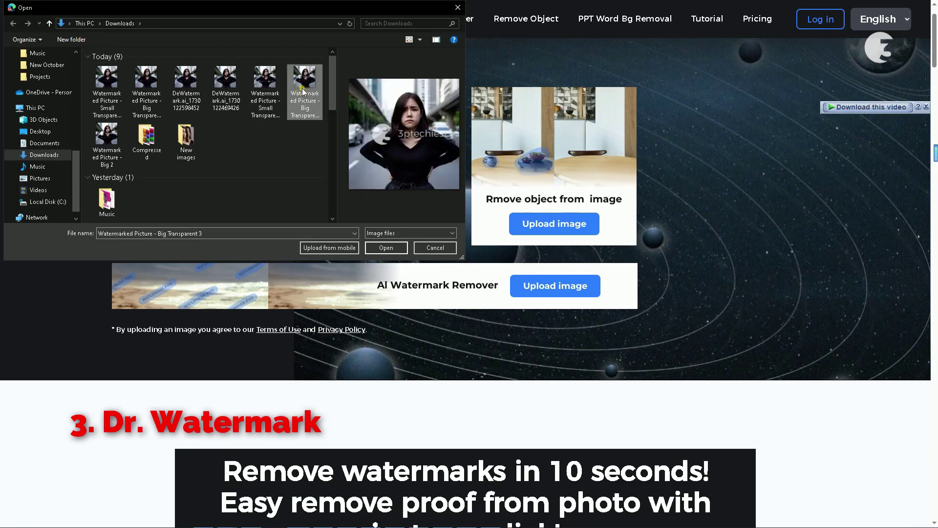
double_click(303, 92)
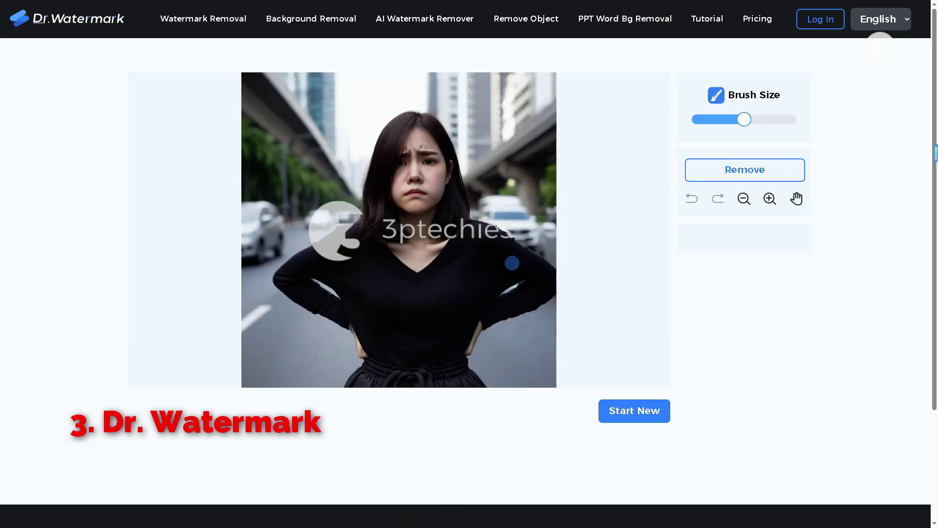
Step: Brush over the portrait's watermark logo and 3ptechies text, then erase them
mouse_move(349, 251)
left_mouse_down()
mouse_move(318, 230)
mouse_move(352, 210)
mouse_move(313, 230)
mouse_move(323, 219)
left_mouse_up()
mouse_move(391, 232)
left_mouse_down()
mouse_move(425, 223)
mouse_move(508, 230)
mouse_move(425, 234)
left_mouse_up()
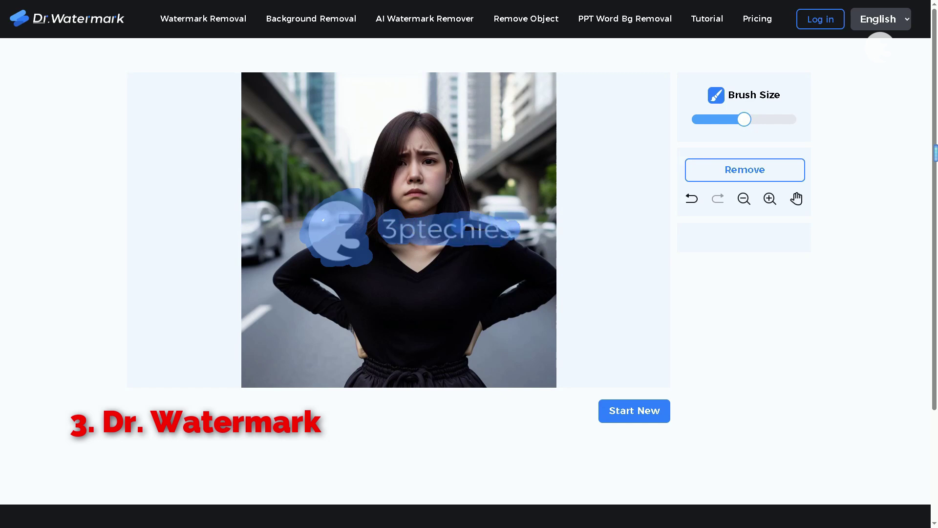
left_click(761, 170)
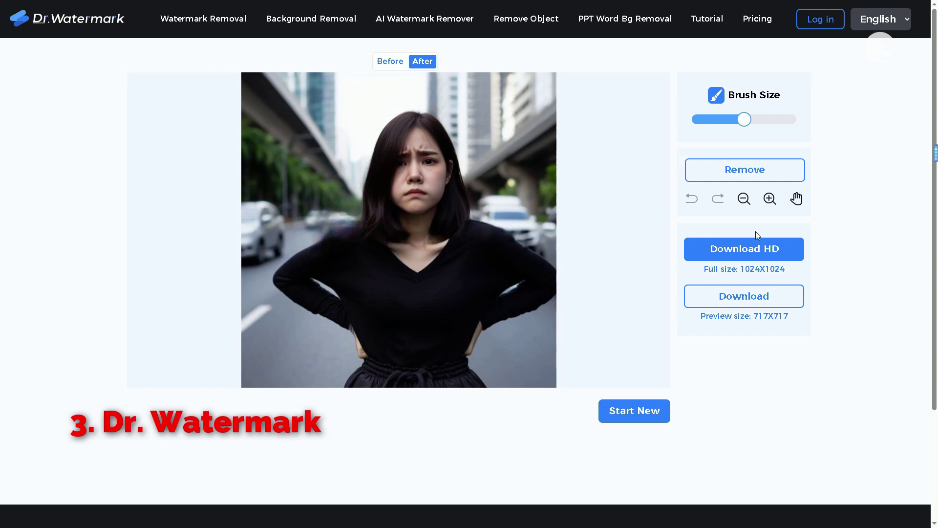
Step: Download the cleaned portrait at full 1024x1024 resolution
left_click(739, 299)
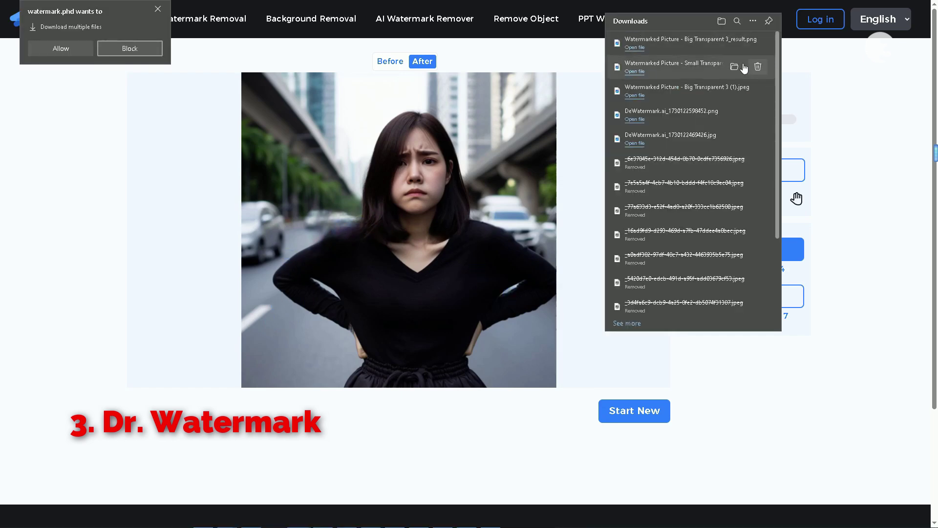
left_click(750, 250)
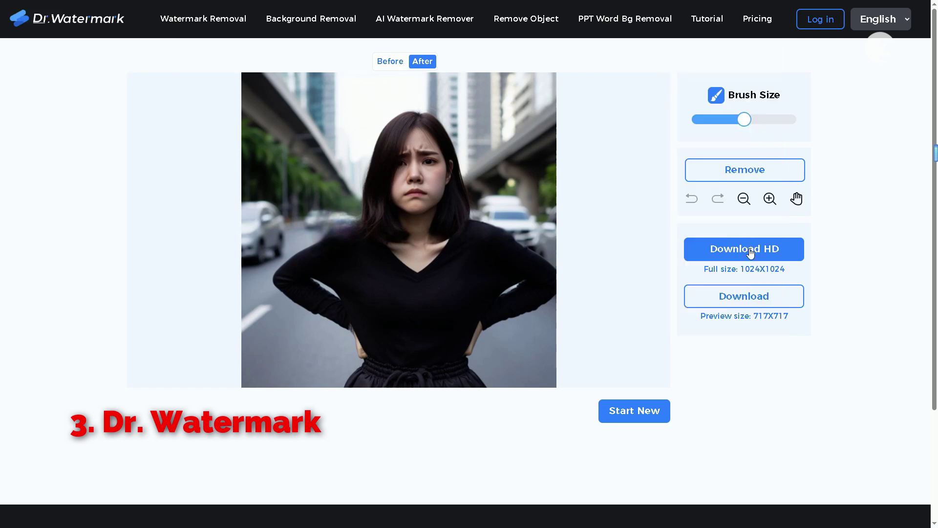
left_click(750, 250)
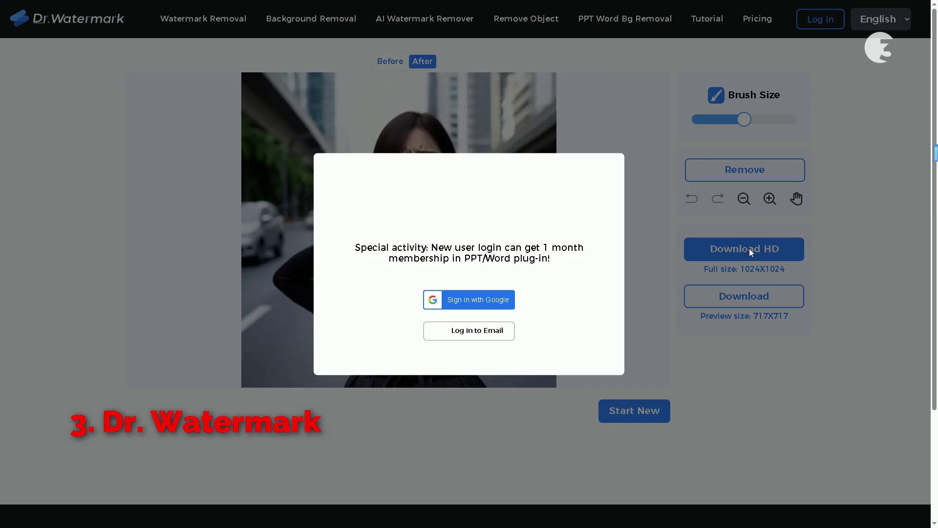
left_click(670, 414)
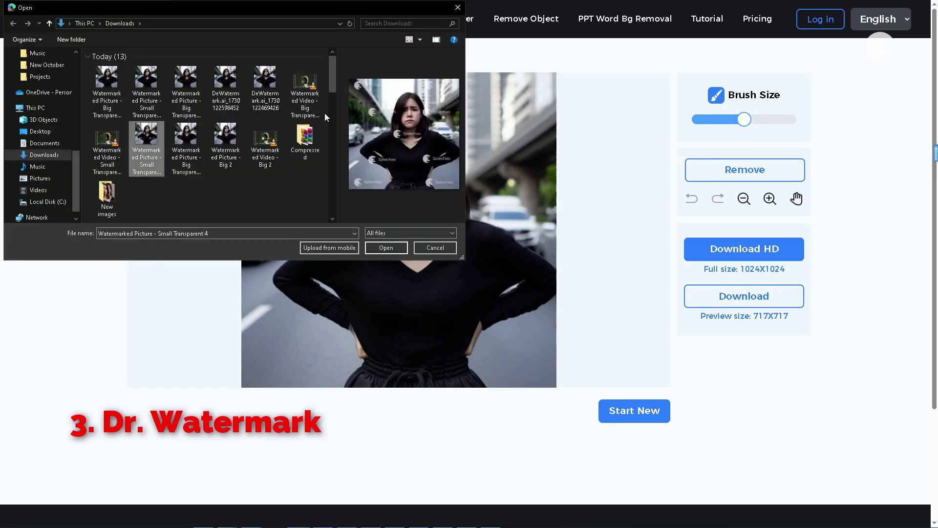
Step: Load Watermarked Picture - Small Transparent 4, mark its 3ptechies watermarks and remove them
left_click(406, 248)
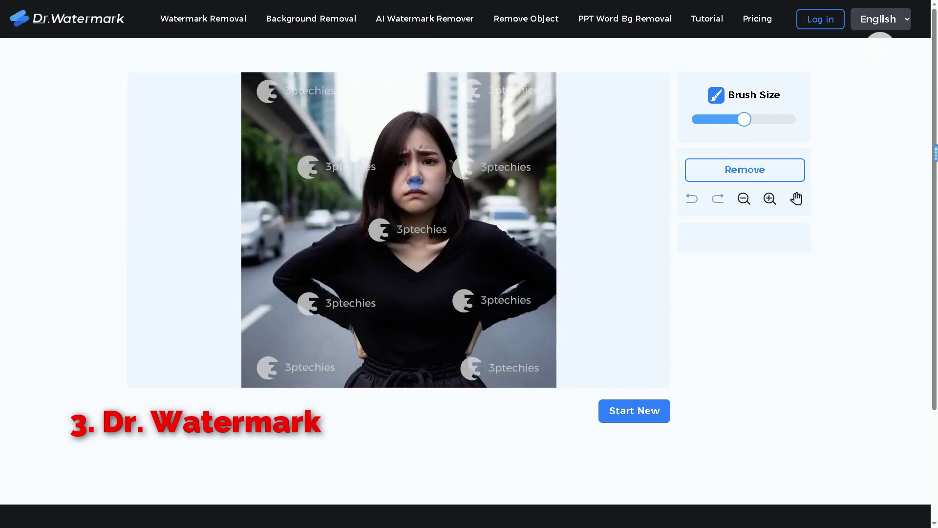
mouse_move(444, 158)
left_mouse_down()
mouse_move(406, 229)
mouse_move(343, 303)
mouse_move(274, 93)
mouse_move(342, 90)
left_mouse_up()
left_click(761, 169)
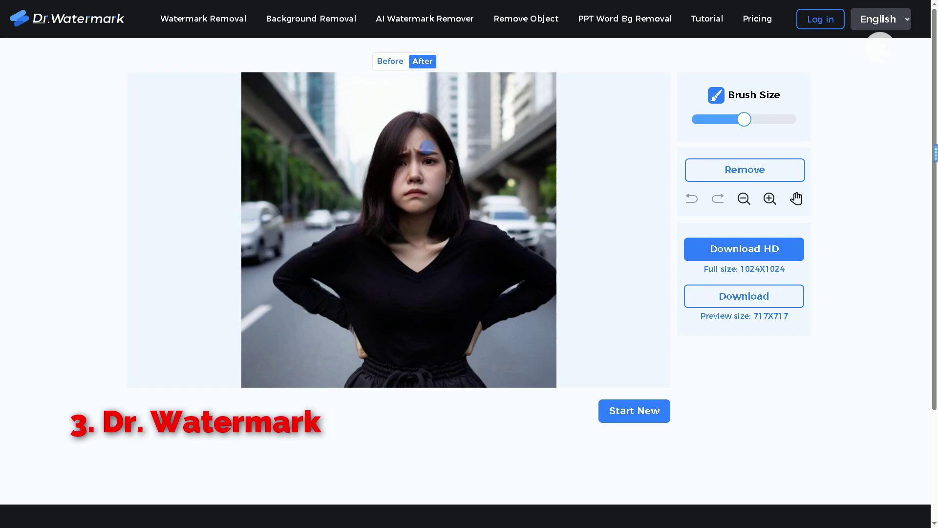
Step: Toggle repeatedly between the original and the watermark-free result to compare them
left_click(393, 62)
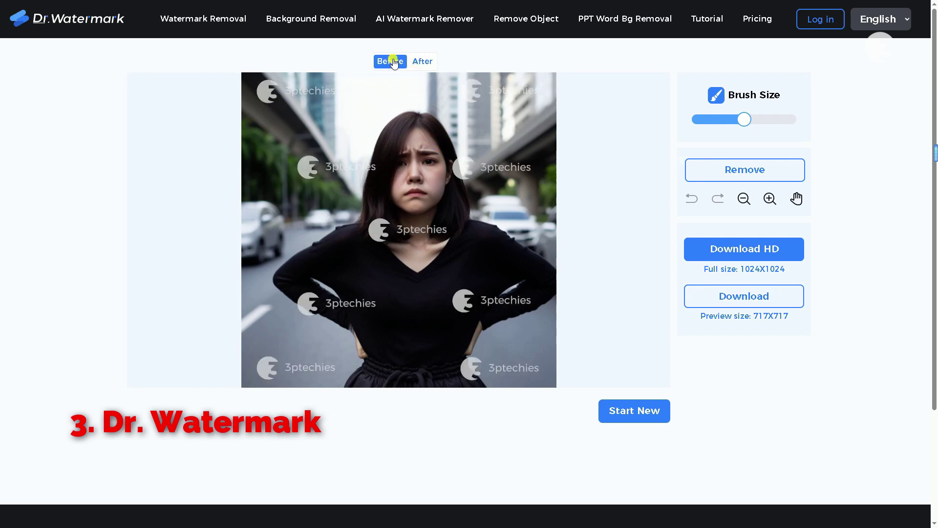
left_click(420, 62)
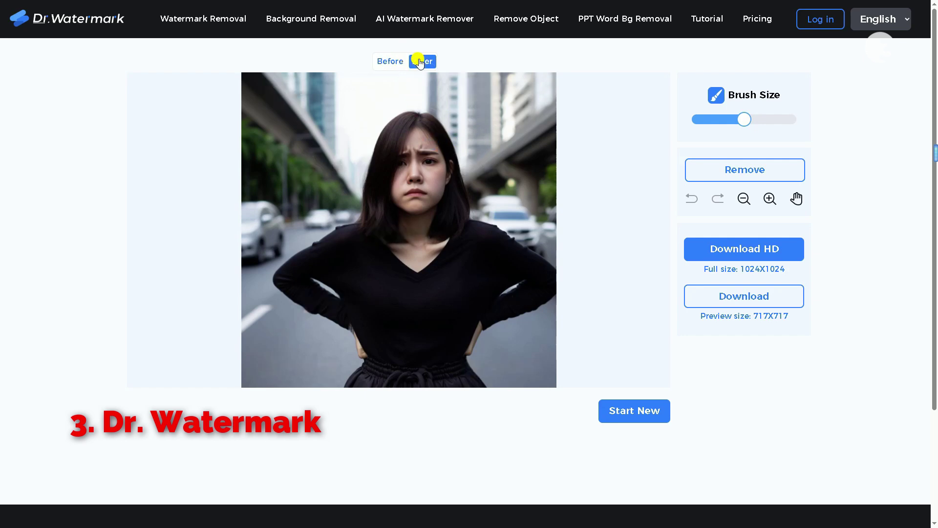
left_click(388, 62)
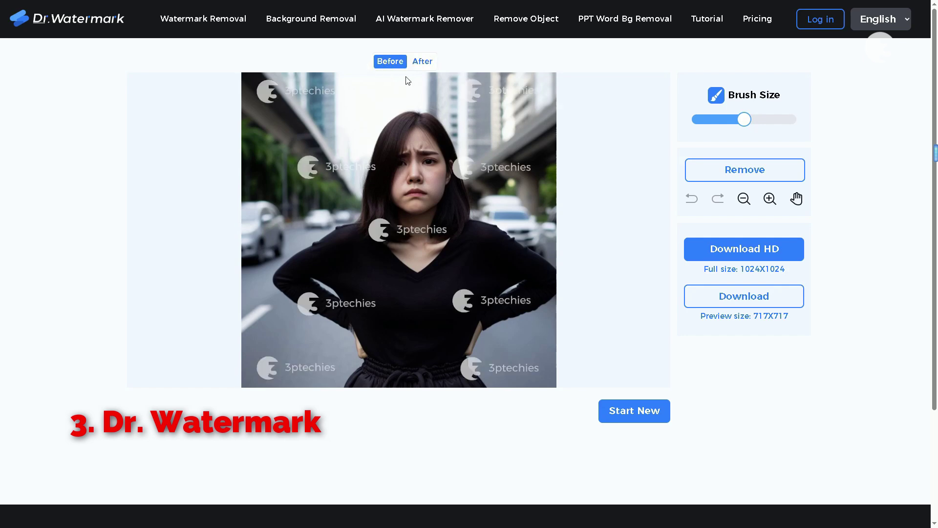
left_click(418, 65)
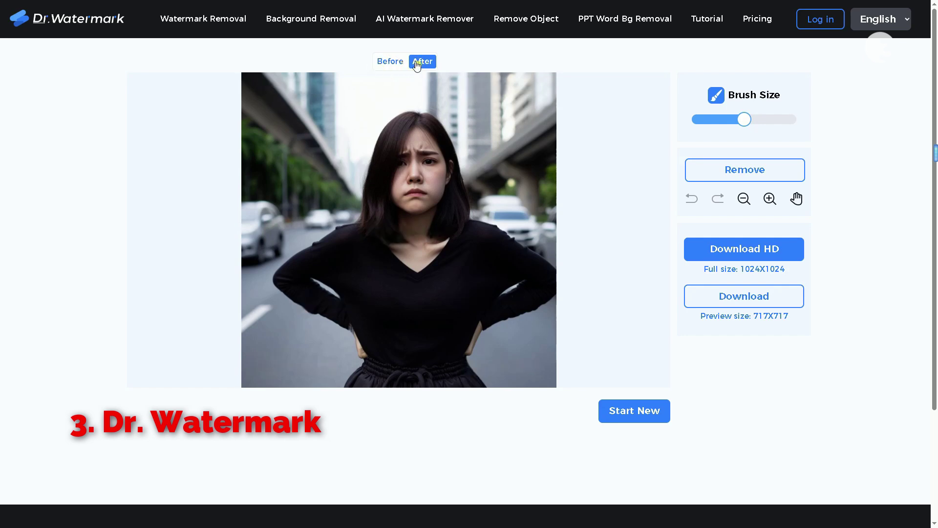
left_click(391, 64)
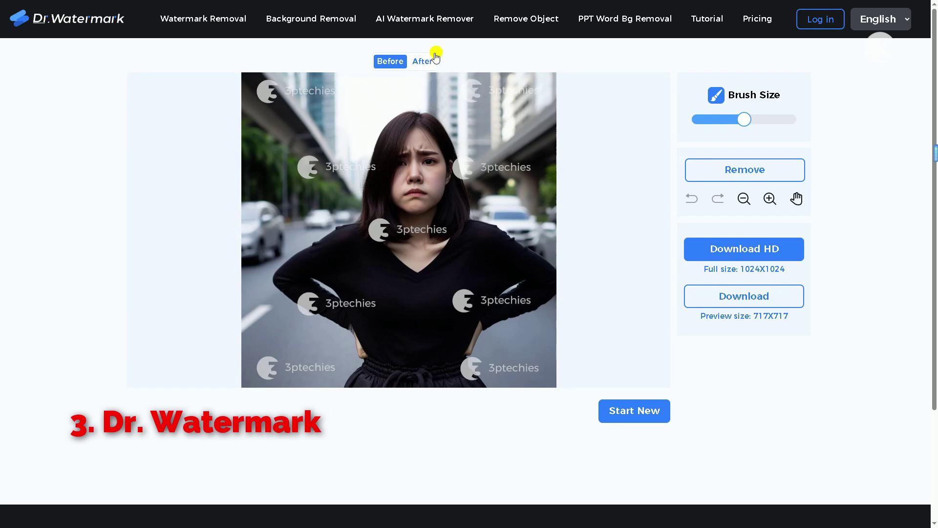
left_click(419, 66)
left_click(384, 66)
left_click(423, 66)
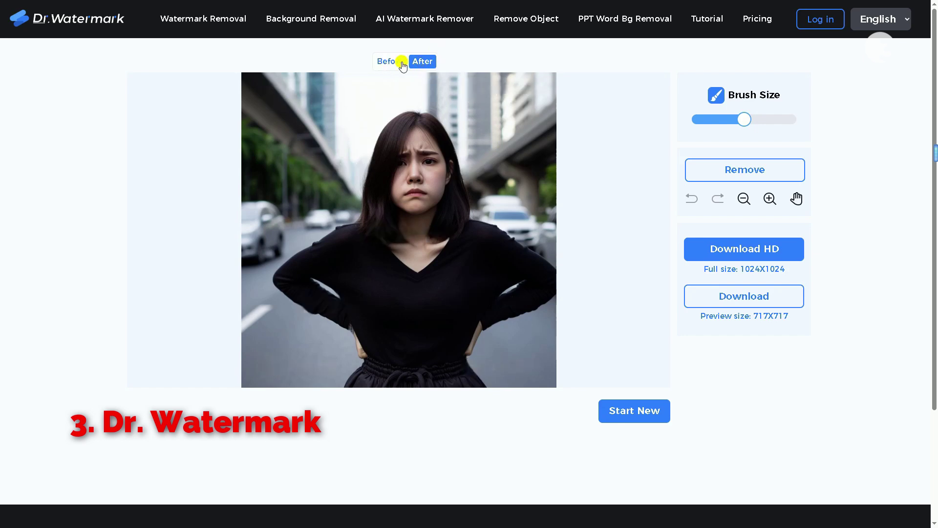
left_click(402, 65)
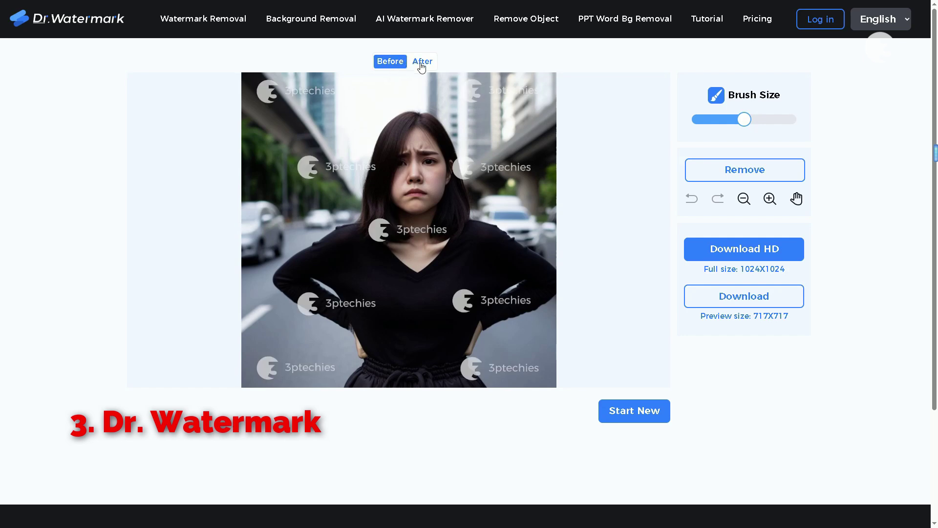
left_click(422, 66)
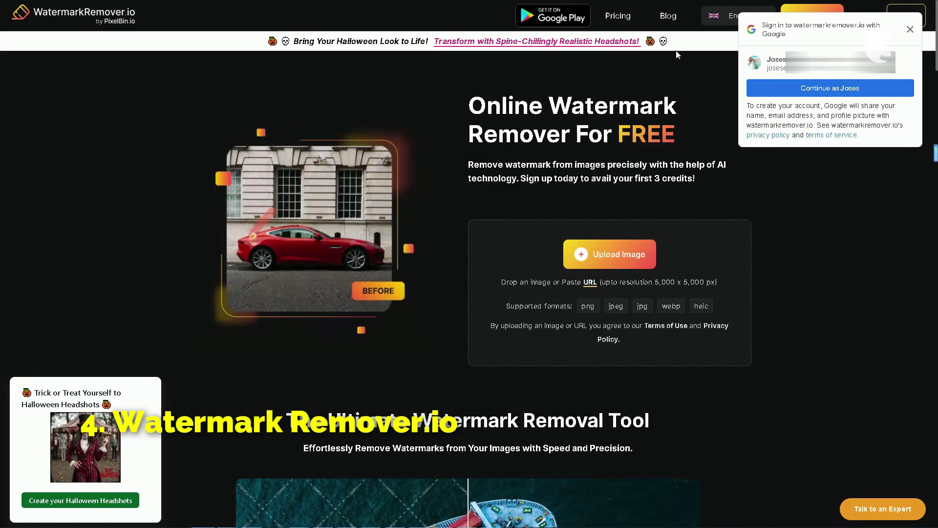
Step: Scroll through the WatermarkRemover.io home page and back up to the Upload Image section
scroll(499, 244, "down", 1)
scroll(497, 242, "down", 6)
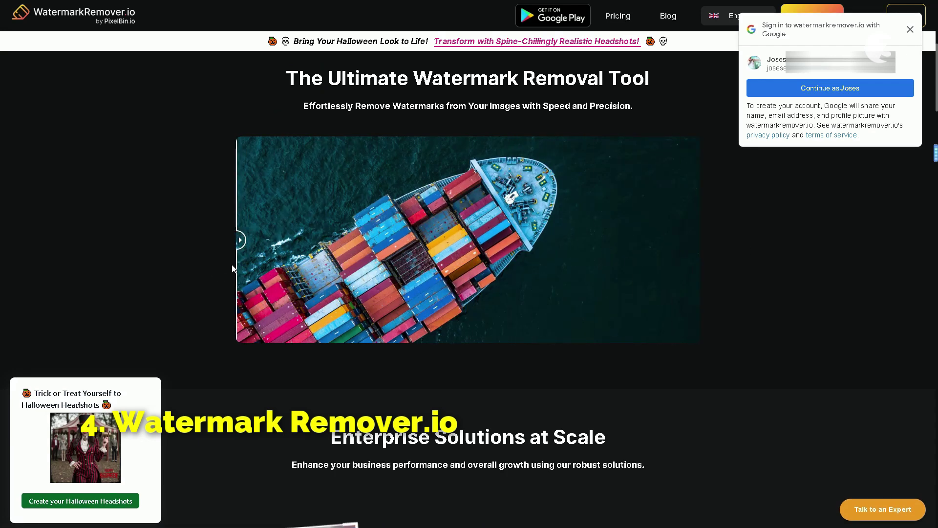
scroll(520, 252, "down", 7)
scroll(614, 234, "down", 20)
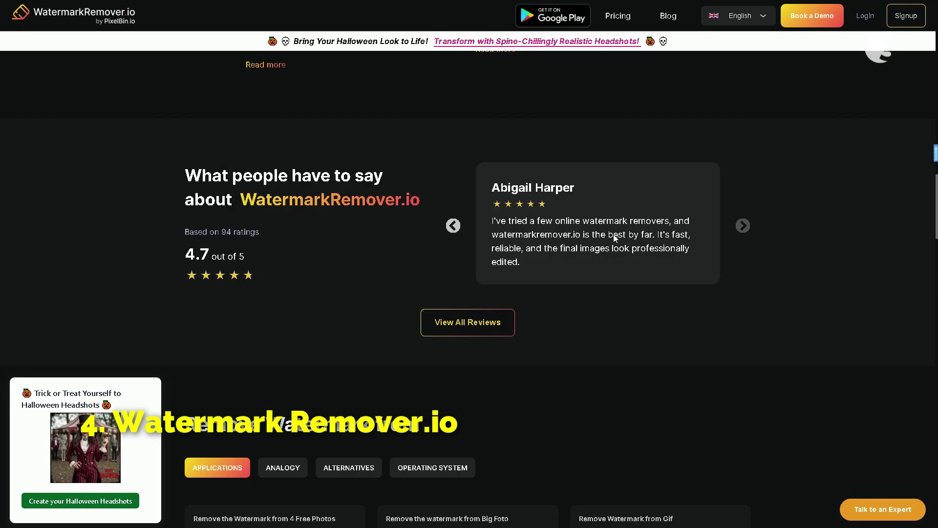
scroll(614, 232, "up", 20)
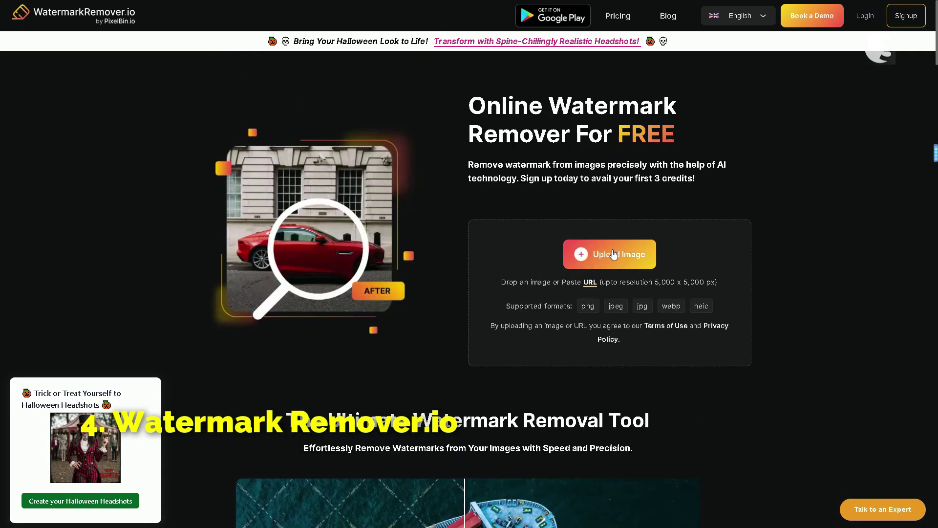
Step: Upload Watermarked Picture - Big Transparent and view the Original versus Watermark Removed comparison
left_click(619, 251)
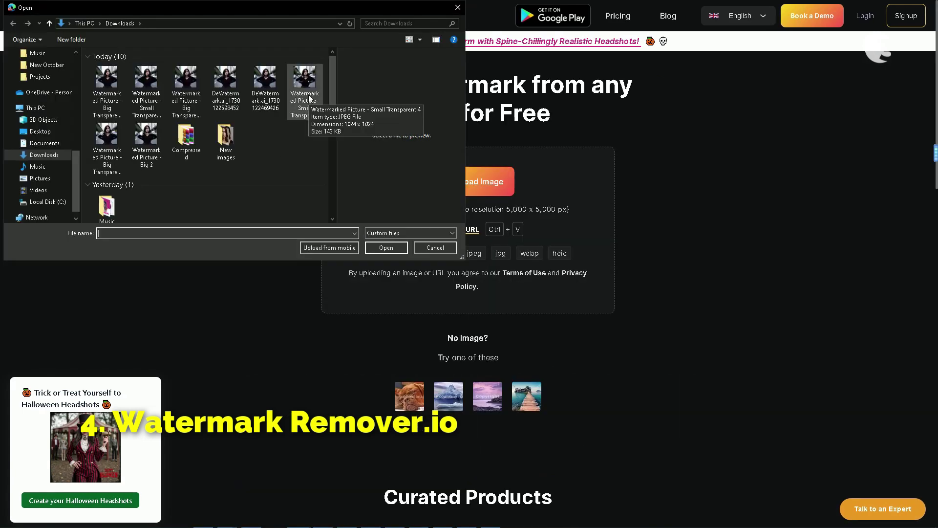
double_click(112, 136)
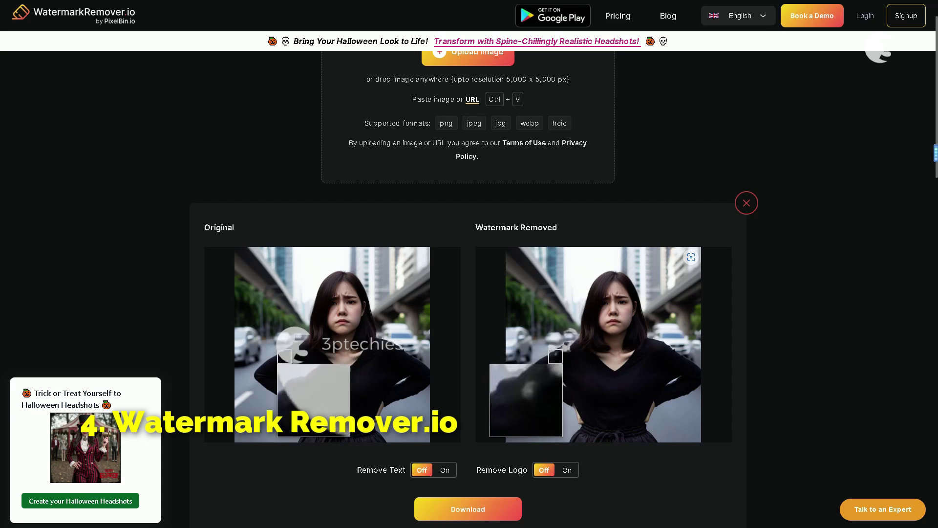
scroll(570, 342, "down", 2)
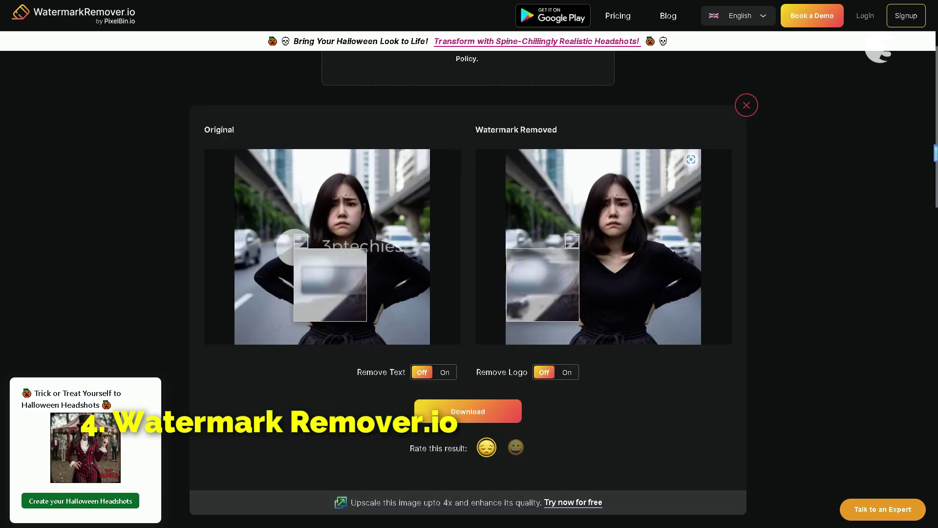
Step: Turn Remove Logo on so the portrait is reprocessed without its logo
left_click(557, 373)
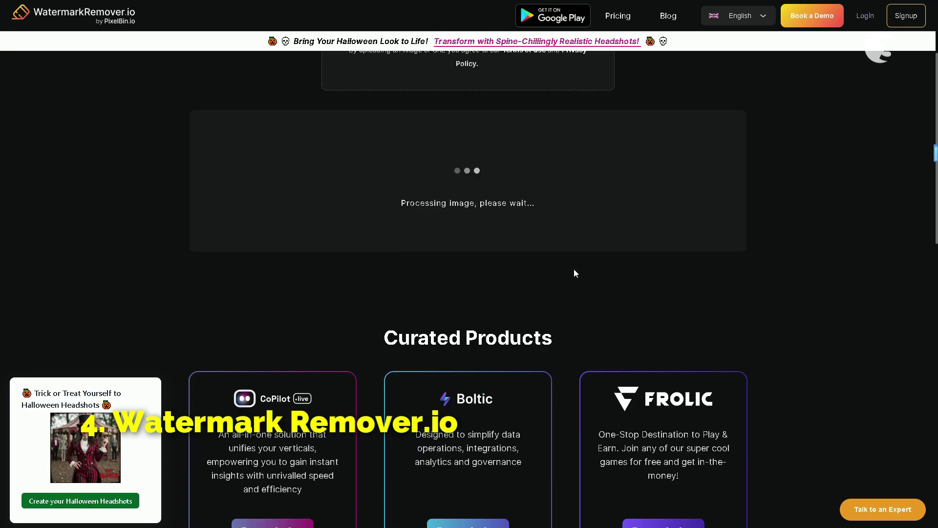
scroll(622, 385, "down", 1)
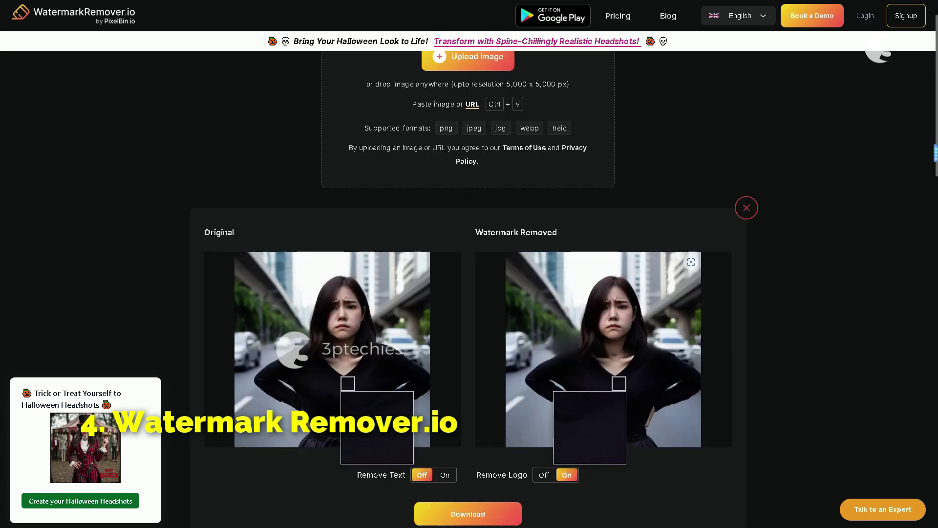
scroll(622, 384, "down", 1)
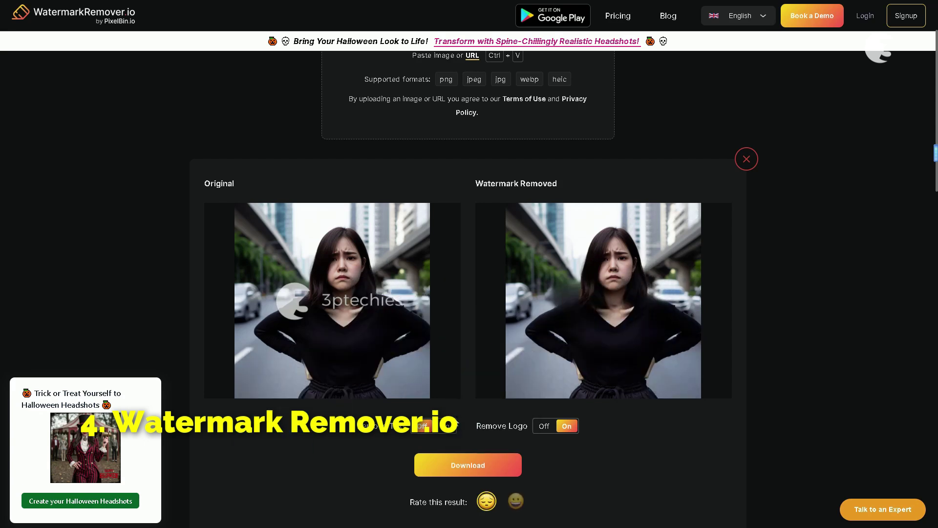
scroll(482, 436, "down", 3)
Step: Download the cleaned portrait and open it from Downloads to inspect it closely
left_click(490, 315)
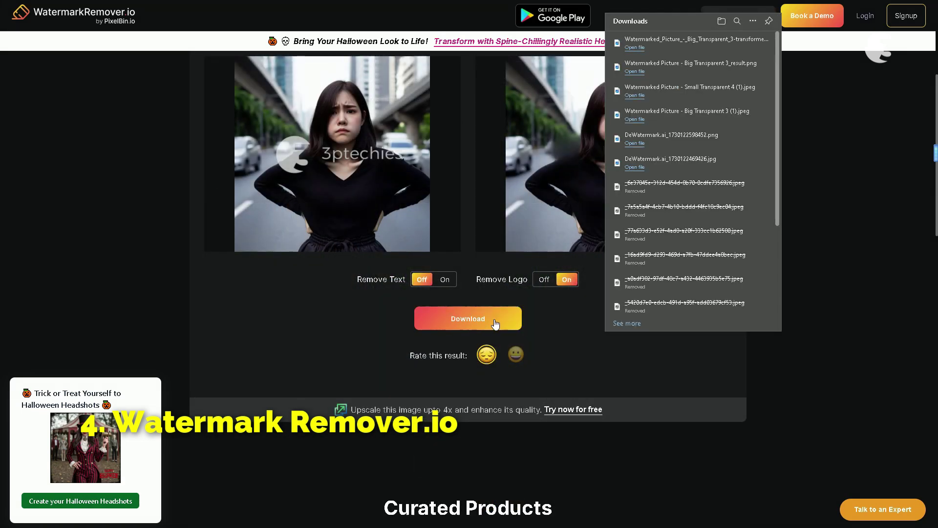
left_click(636, 47)
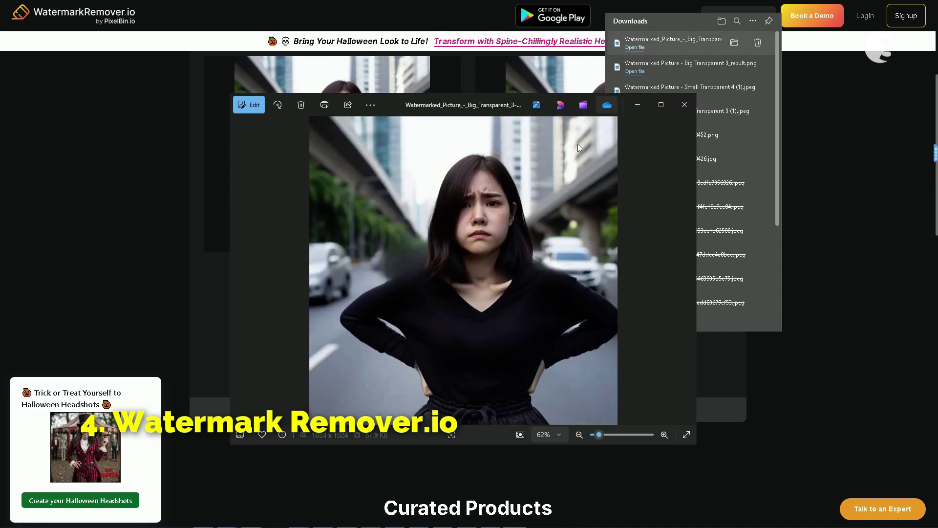
scroll(462, 229, "up", 5)
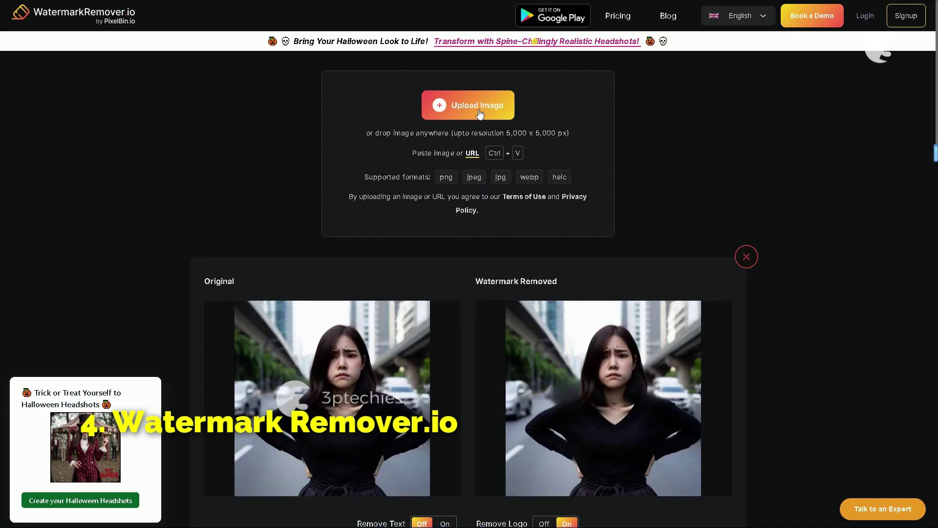
Step: Upload the small-watermark portrait to WatermarkRemover.io for cleaning
left_click(480, 114)
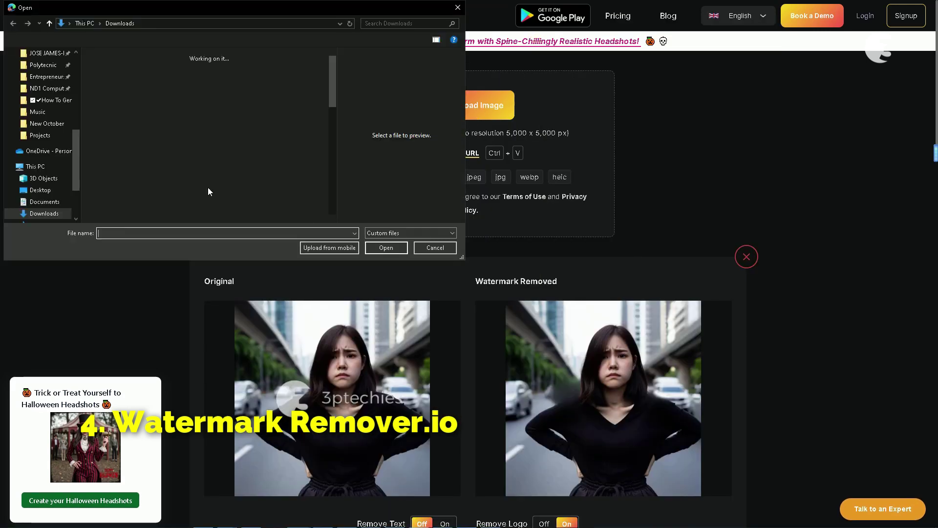
left_click(104, 146)
left_click(399, 251)
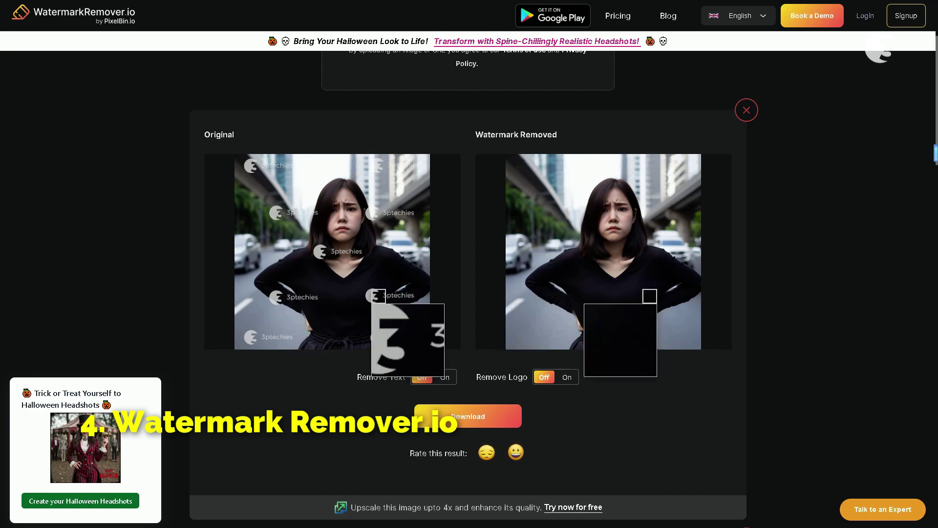
Step: Download the watermark-free result and open the downloaded results for comparison
left_click(484, 418)
left_click(684, 90)
left_click(575, 109)
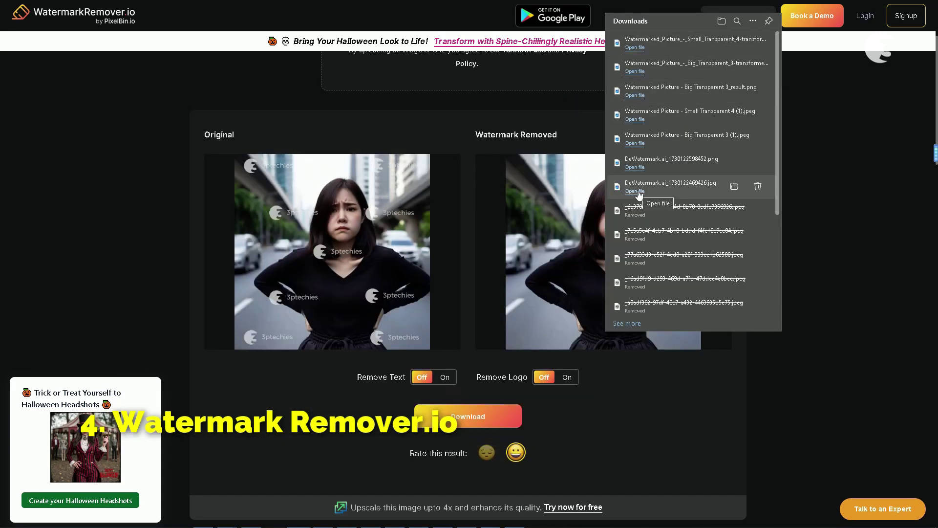
Step: Scroll HitPaw Online's homepage to The Most Used HitPaw AI Tools, showing the Video Watermark Remover
left_click(635, 185)
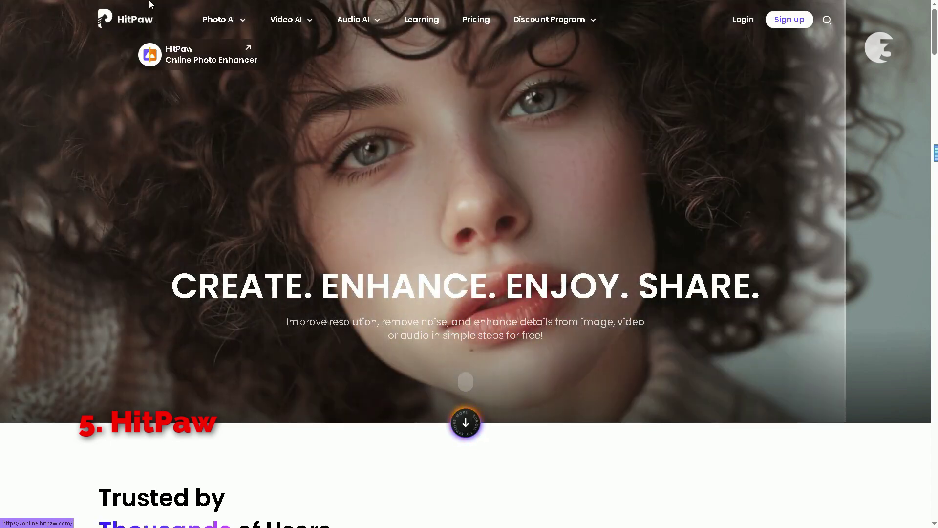
mouse_move(230, 21)
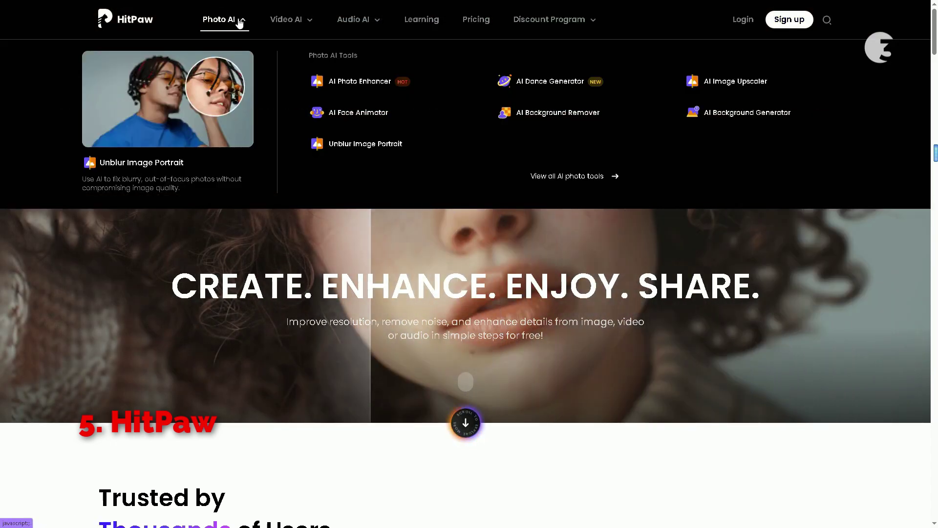
scroll(427, 352, "down", 1)
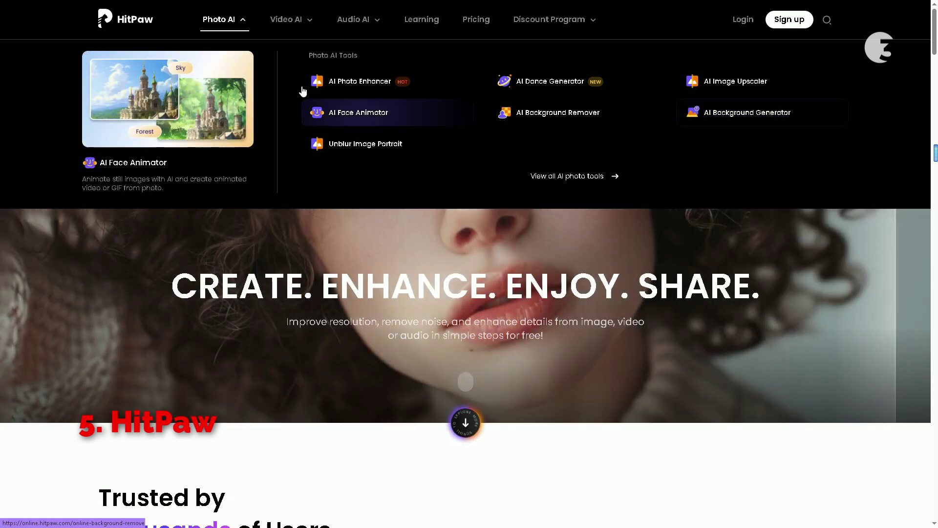
mouse_move(304, 17)
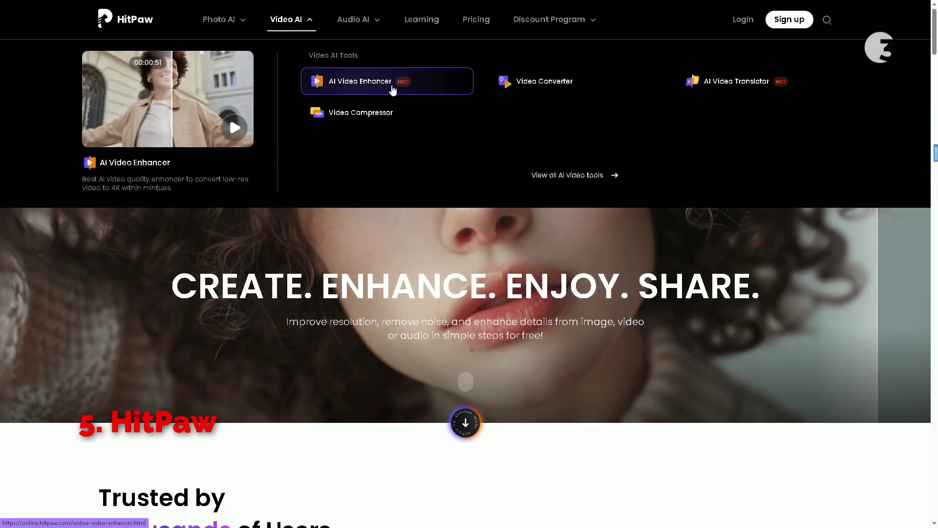
mouse_move(223, 14)
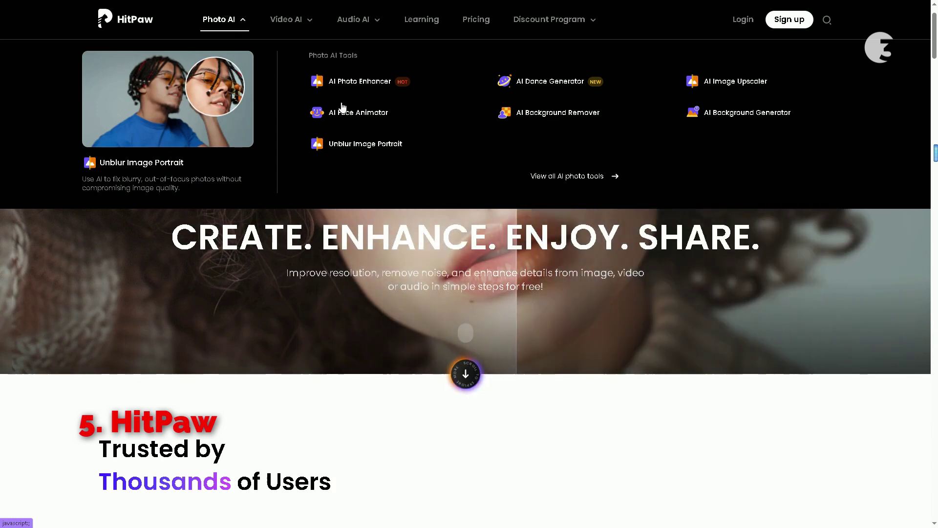
scroll(409, 258, "down", 12)
scroll(393, 272, "down", 3)
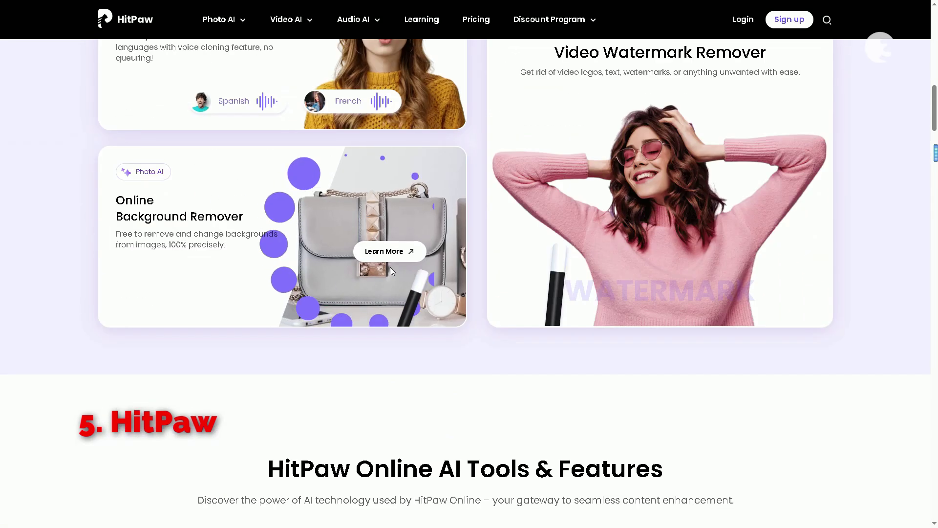
scroll(393, 272, "up", 4)
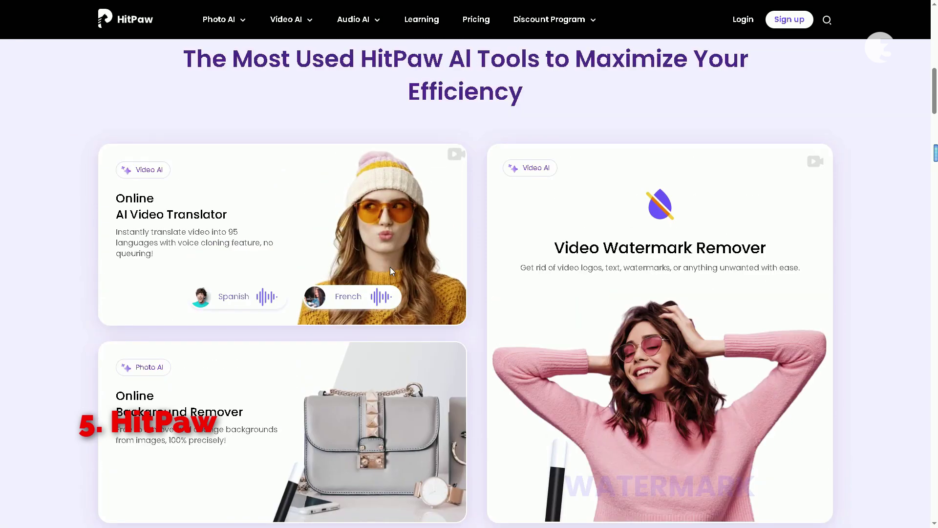
mouse_move(278, 250)
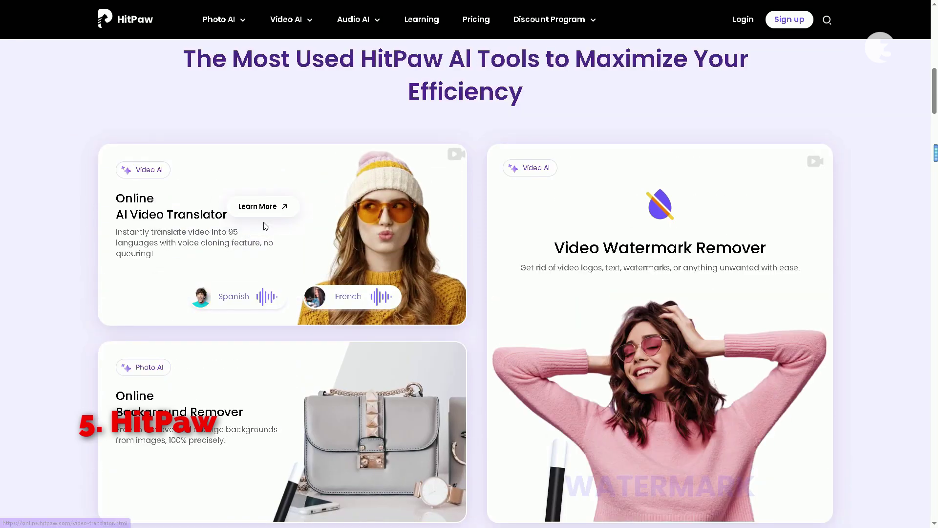
scroll(635, 225, "down", 1)
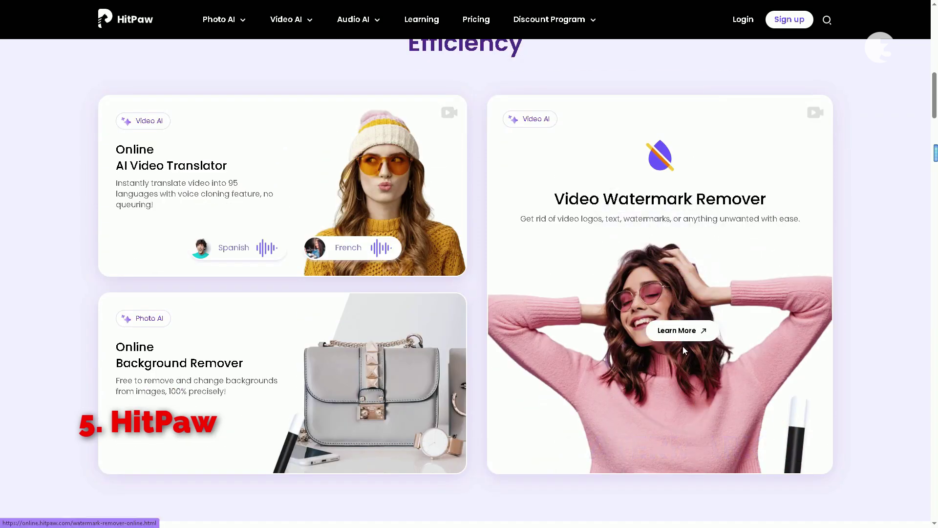
Step: Open the Video Watermark Remover and upload the watermarked loon video
left_click(701, 283)
left_click(469, 296)
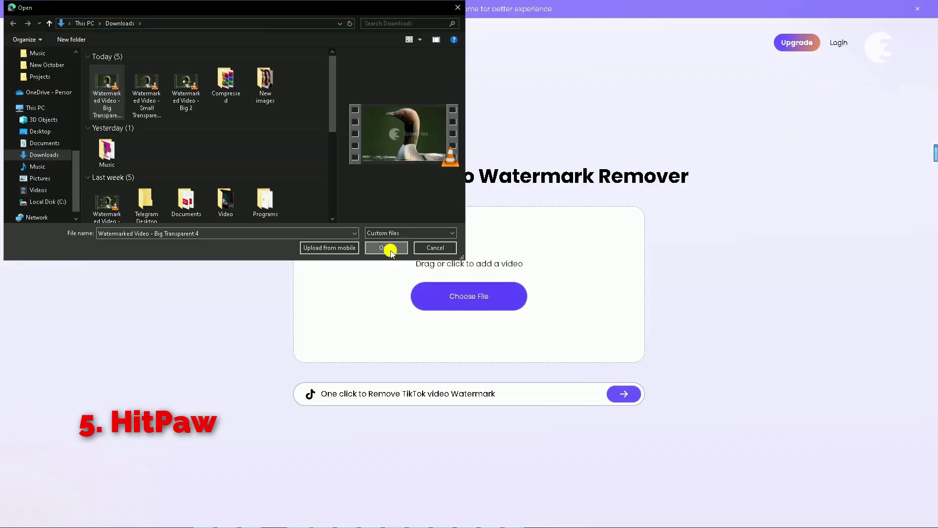
left_click(106, 93)
left_click(386, 247)
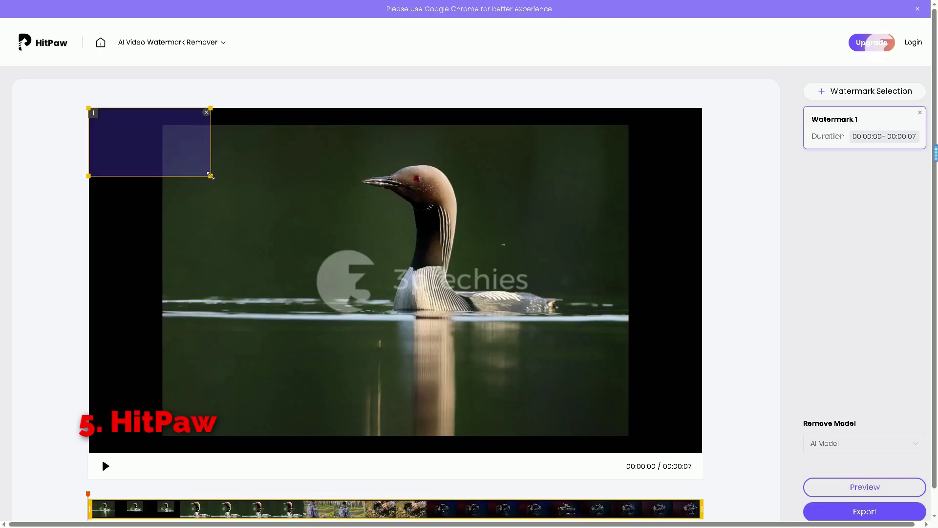
scroll(629, 268, "down", 1)
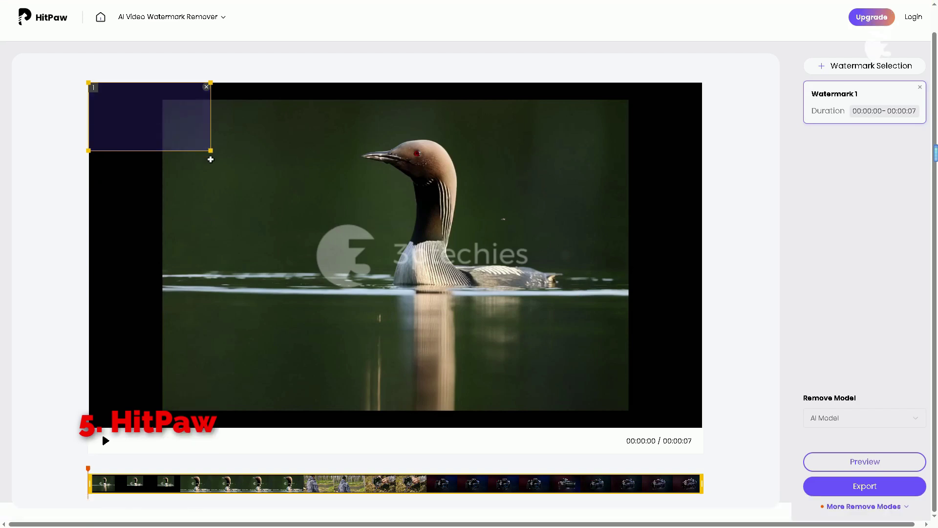
Step: Move and widen the Watermark 1 box over the central logo, then generate a preview
left_click_drag(161, 125, 383, 268)
left_click_drag(431, 291, 564, 290)
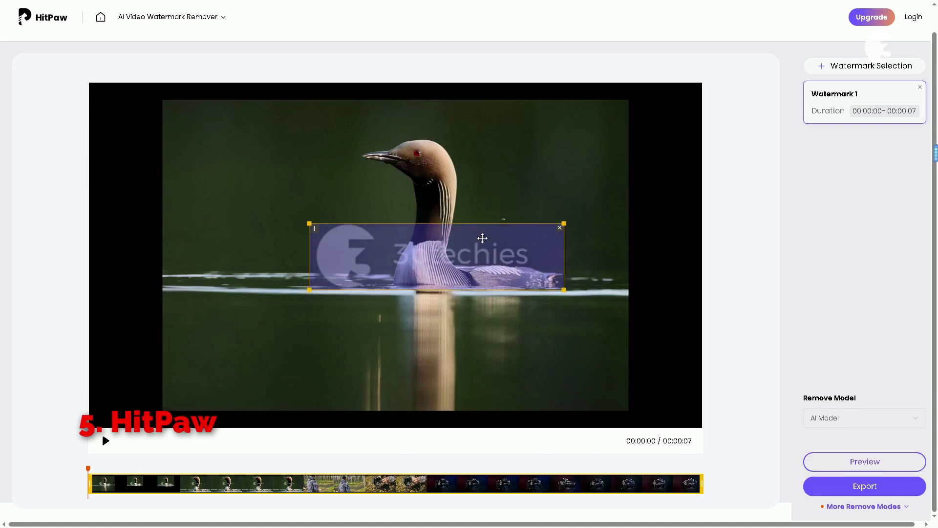
left_click(862, 463)
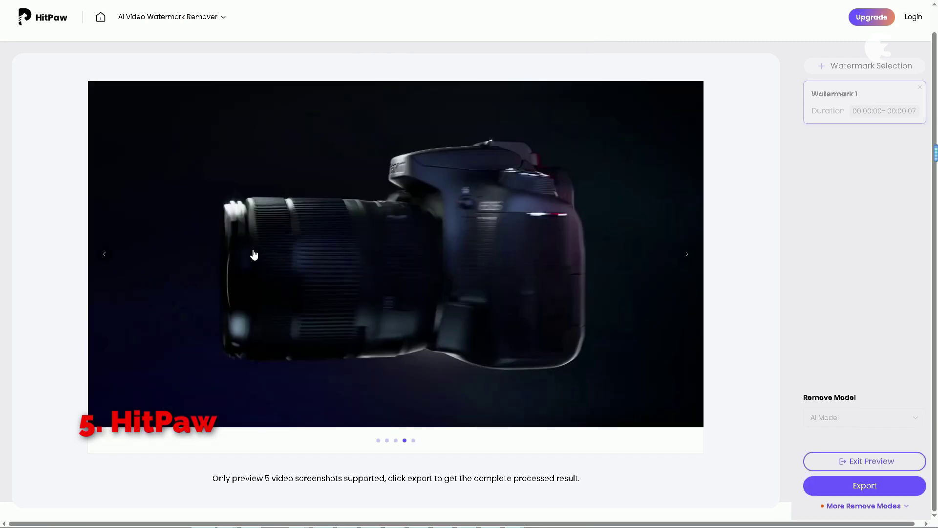
Step: Browse the preview frames, attempt an export, and review Ordinary Member plan pricing
left_click(689, 255)
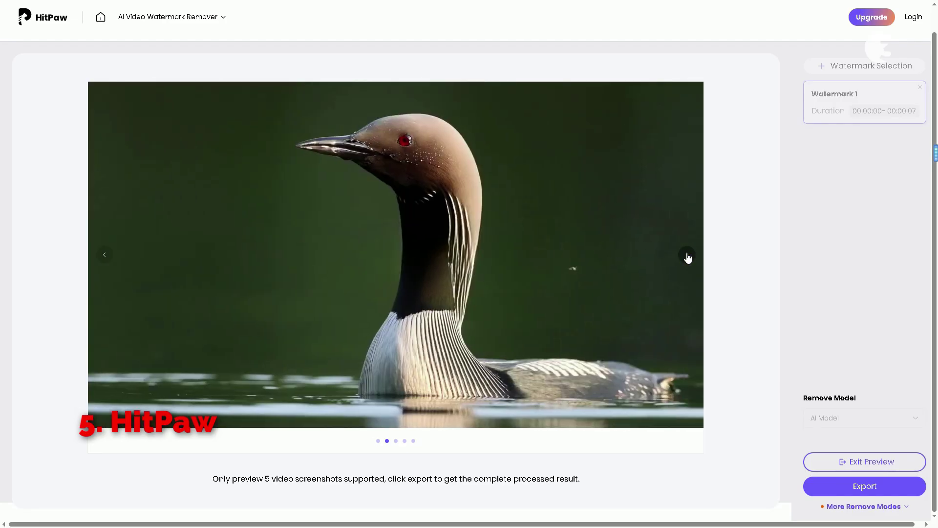
double_click(689, 255)
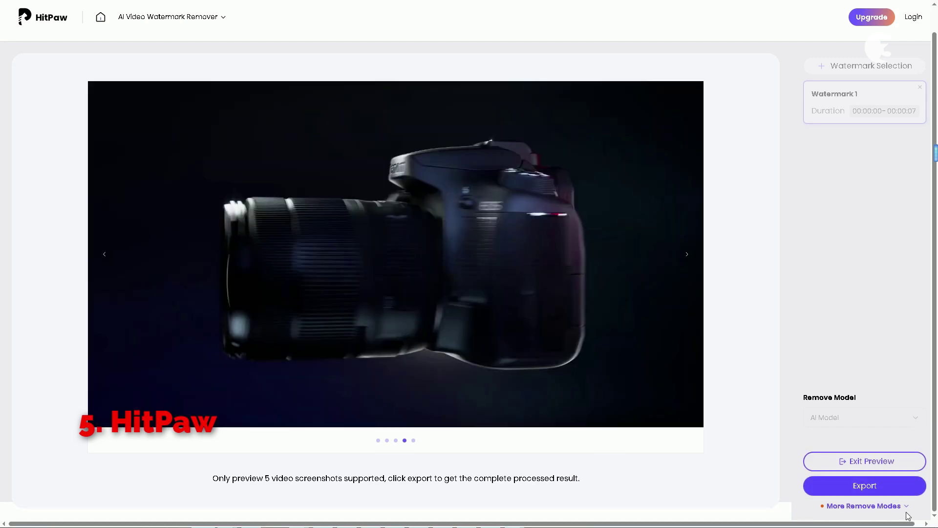
left_click(876, 486)
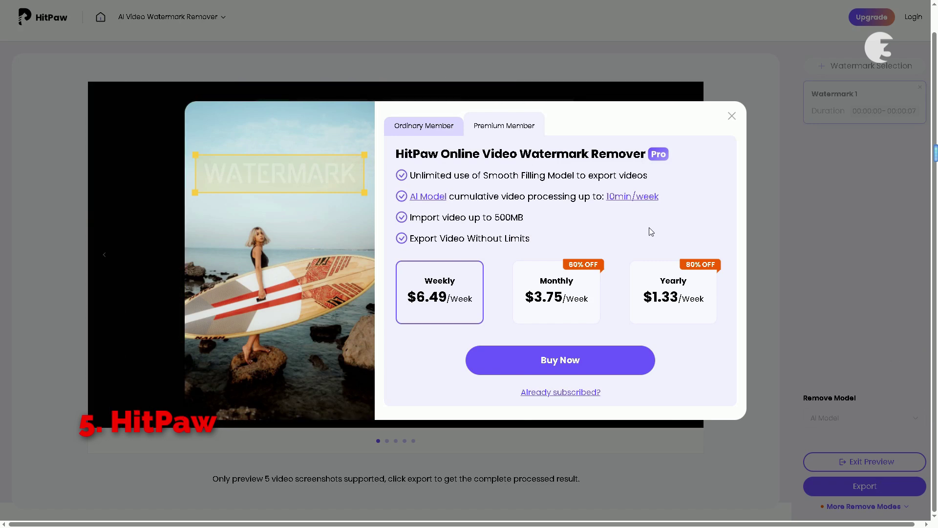
left_click(429, 126)
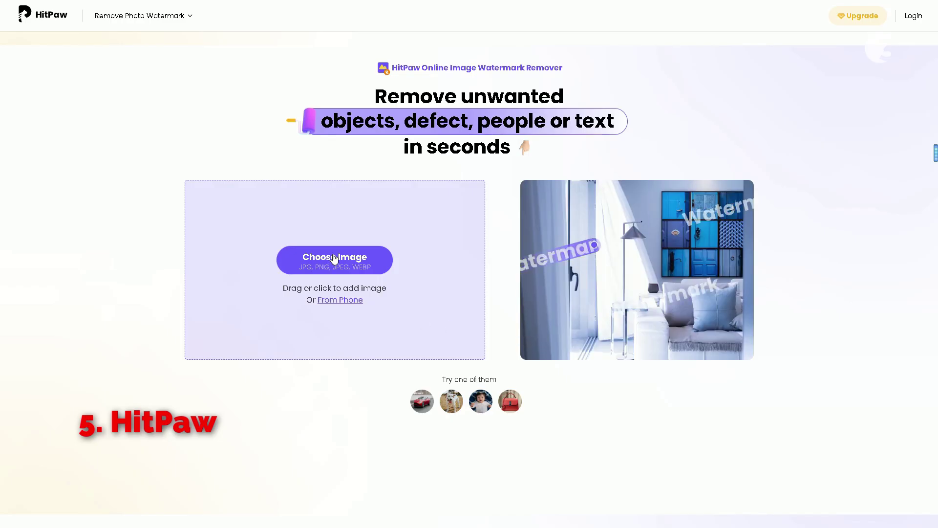
left_click(336, 255)
Step: Upload the watermarked portrait and erase its circular logo and 3ptechies text
left_click(185, 140)
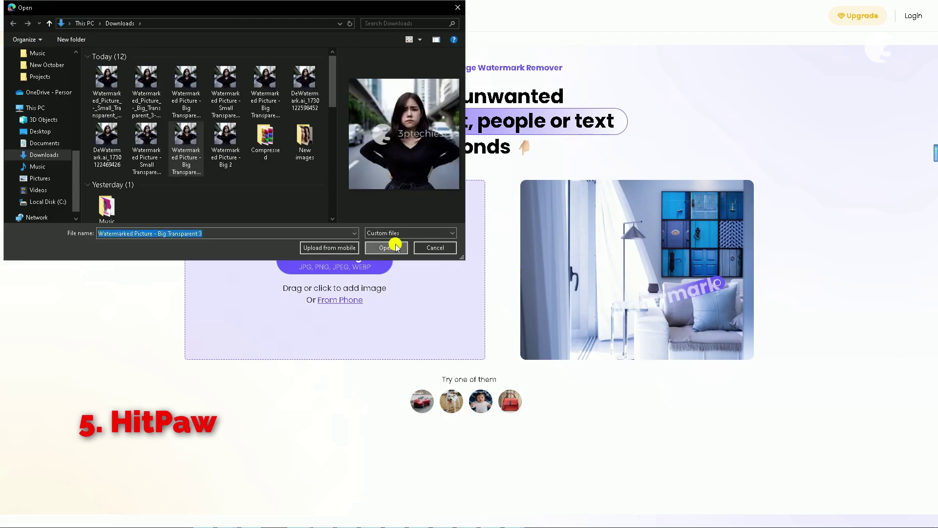
left_click(394, 245)
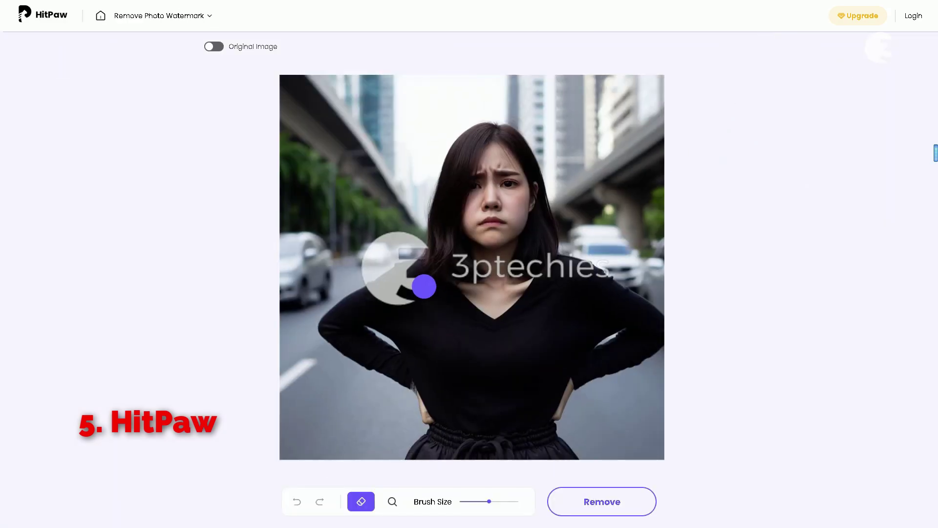
mouse_move(424, 286)
left_mouse_down()
mouse_move(376, 289)
mouse_move(391, 239)
left_mouse_up()
mouse_move(457, 266)
left_mouse_down()
mouse_move(611, 266)
mouse_move(468, 283)
left_mouse_up()
left_click(594, 509)
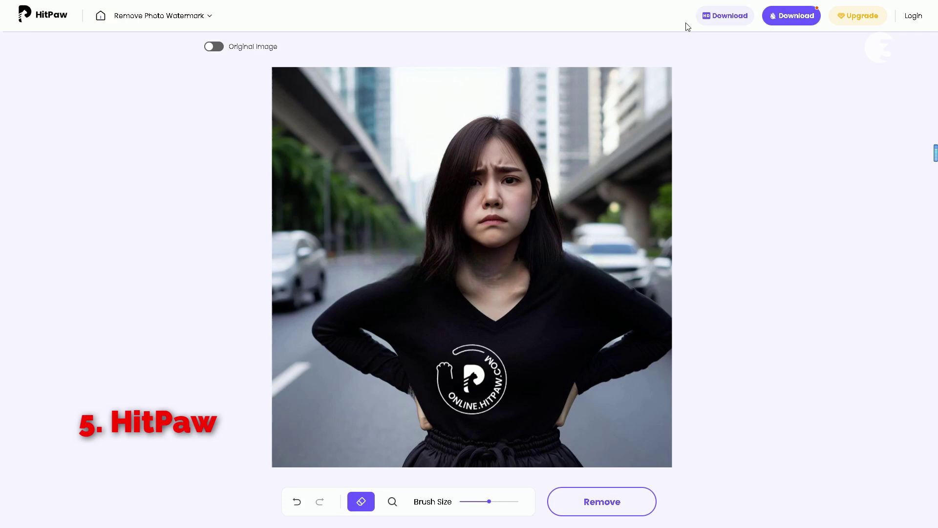
Step: Request the HD download of the cleaned photo, dismissing the pricing and 78% OFF offers
left_click(709, 15)
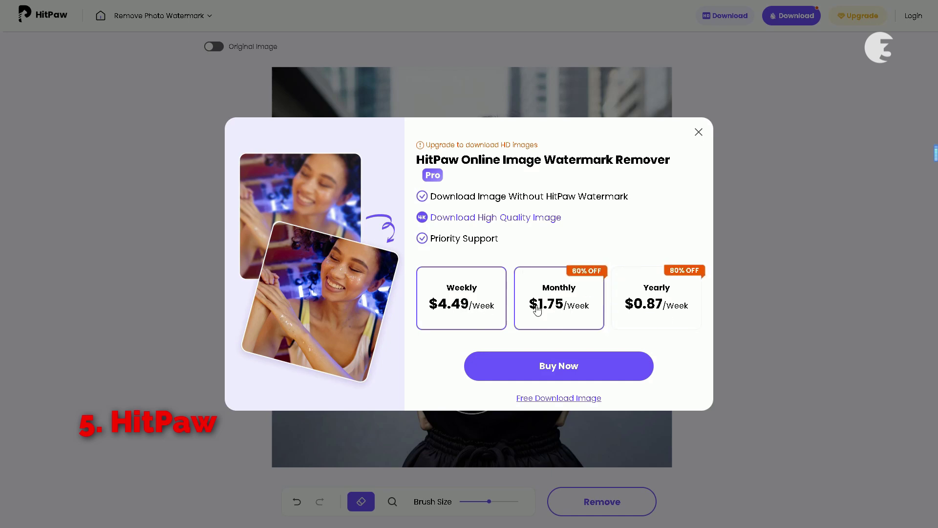
left_click(692, 140)
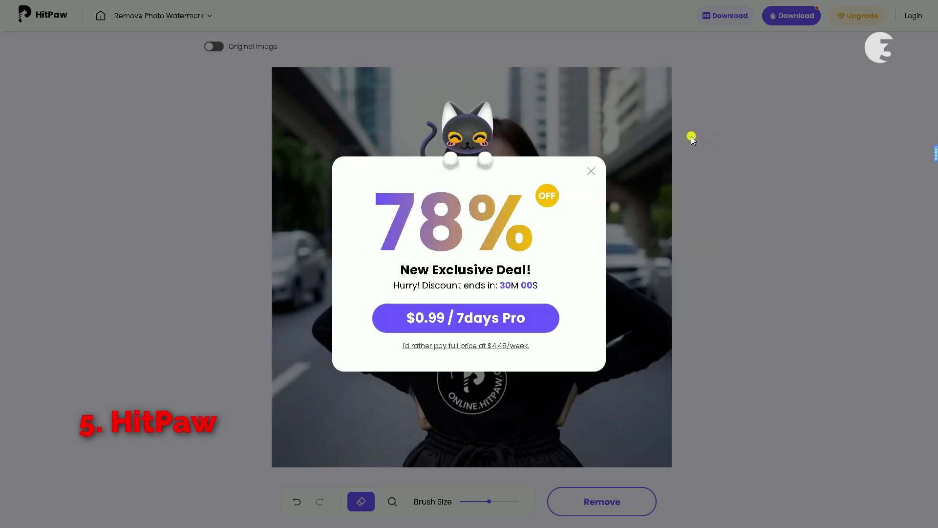
left_click(589, 173)
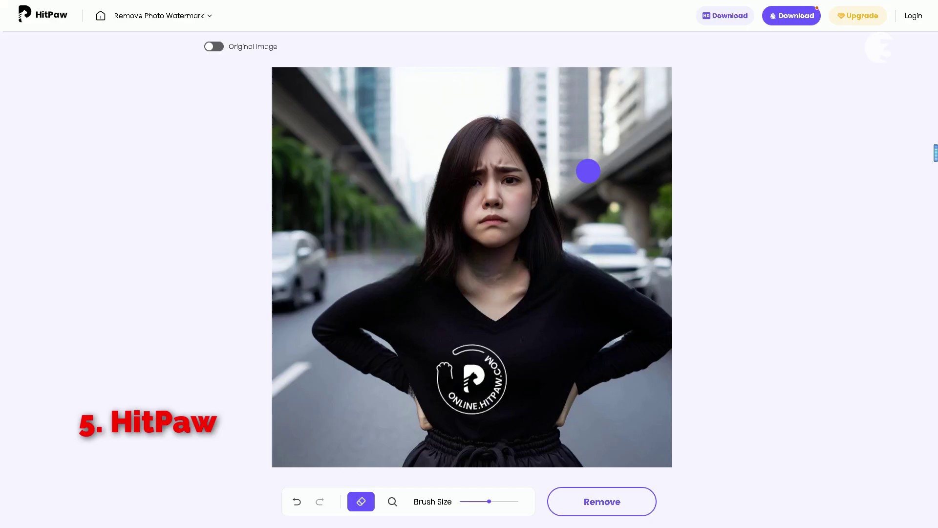
left_click(795, 17)
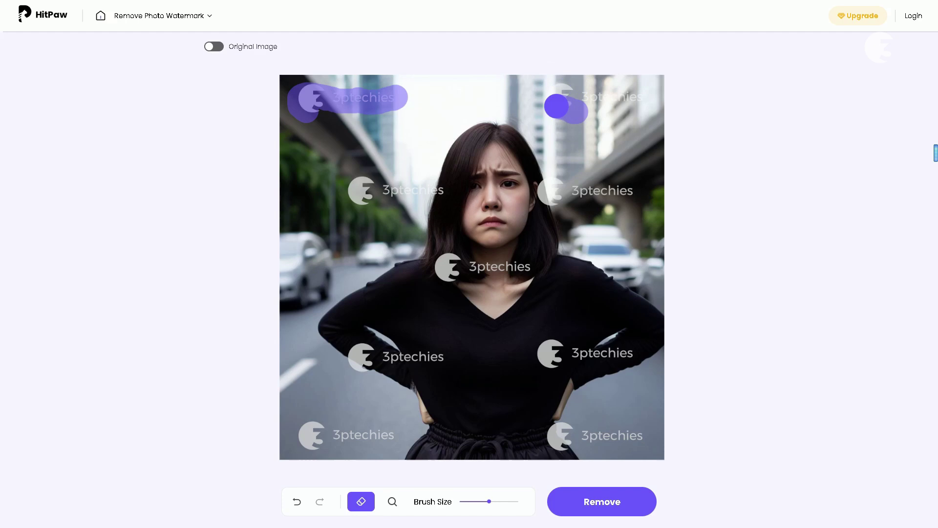
Step: Brush over all eight tiled 3ptechies logos, remove them, and compare before and after with the slider
left_click_drag(561, 105, 635, 98)
left_click_drag(582, 199, 631, 191)
left_click_drag(428, 196, 439, 196)
left_click_drag(439, 268, 525, 266)
left_click_drag(551, 356, 631, 354)
left_click_drag(569, 456, 650, 435)
left_click_drag(458, 359, 343, 357)
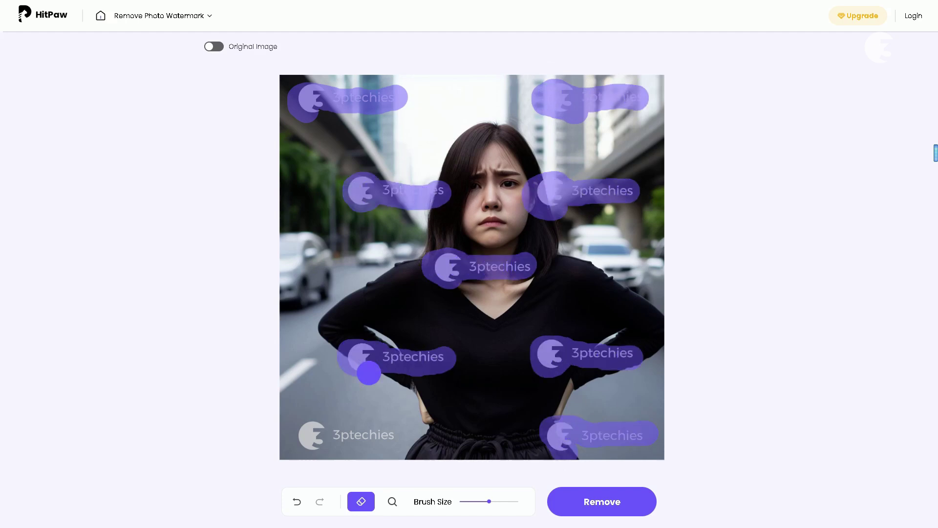
left_click_drag(380, 434, 303, 435)
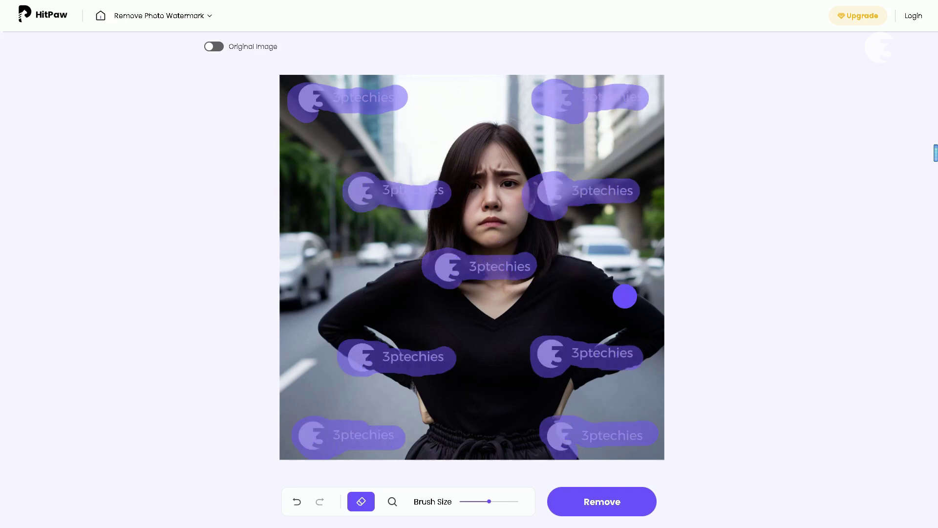
left_click(602, 504)
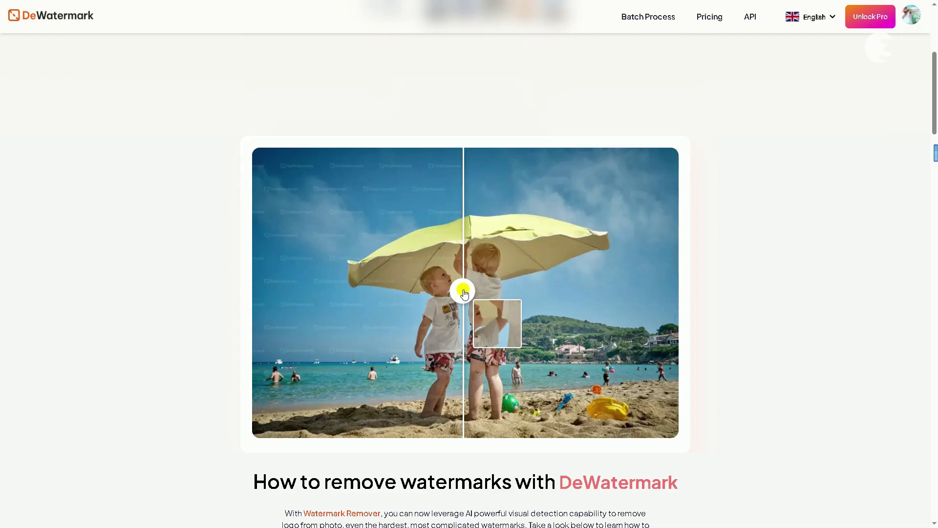
left_click_drag(464, 292, 550, 352)
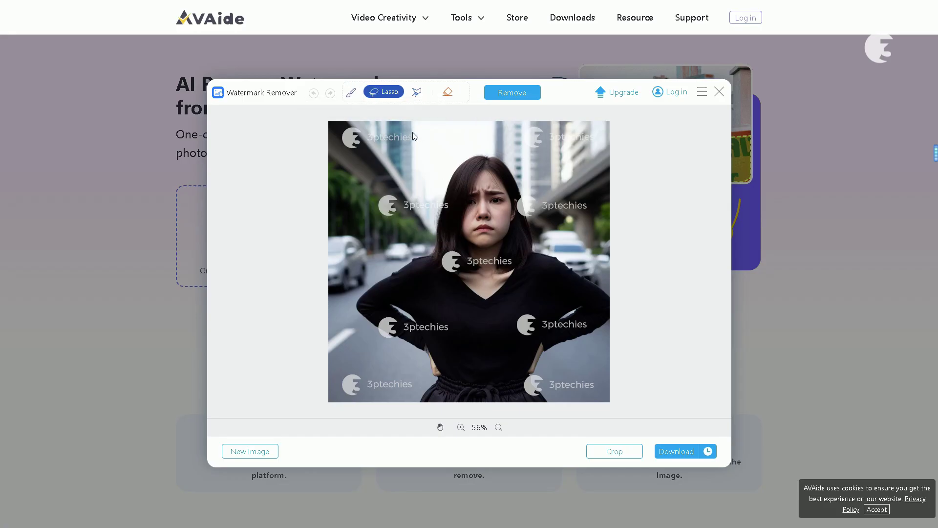
Step: Lasso the top-left 3ptechies logo on the tiled portrait
left_click_drag(416, 125, 417, 123)
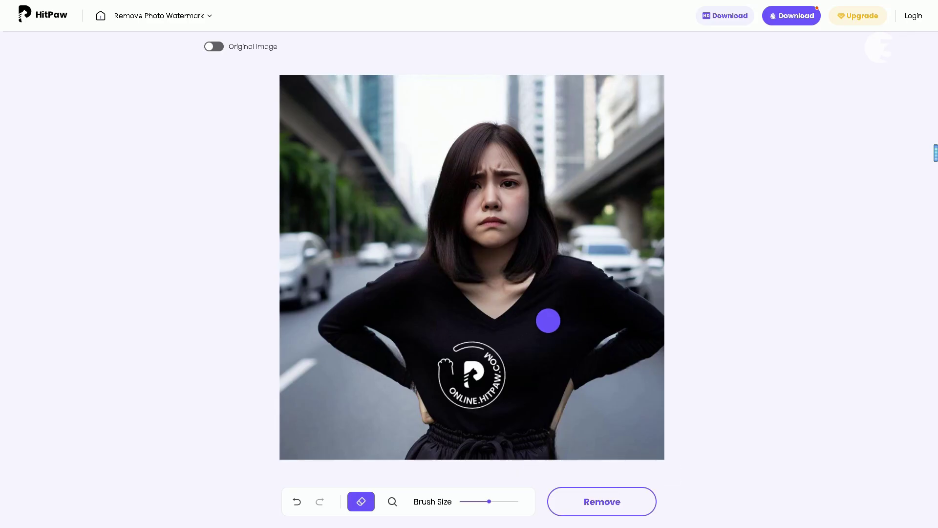
Step: Mark the HitPaw logo on the shirt and save the free download. Open it from Downloads to check, then close the viewer and popups
mouse_move(499, 384)
left_mouse_down()
mouse_move(469, 406)
mouse_move(446, 361)
mouse_move(459, 393)
mouse_move(457, 344)
mouse_move(443, 389)
left_mouse_up()
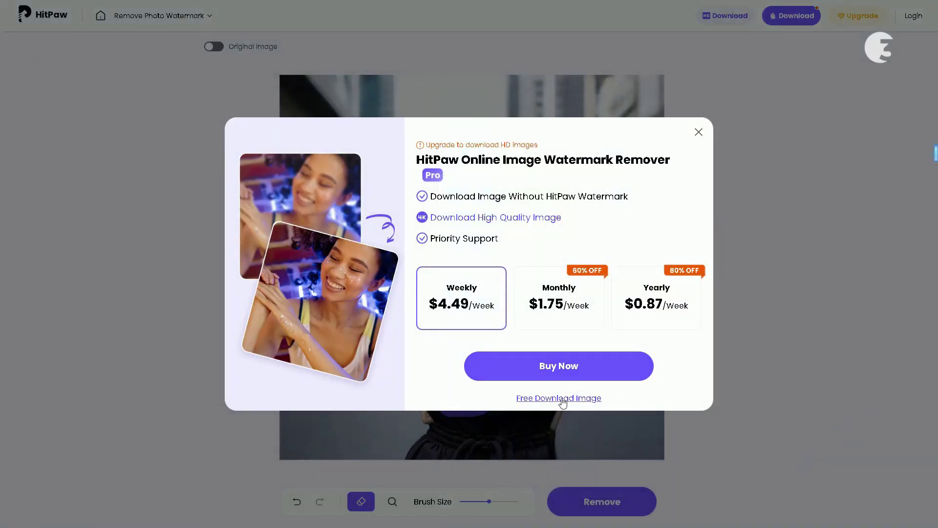
left_click(562, 398)
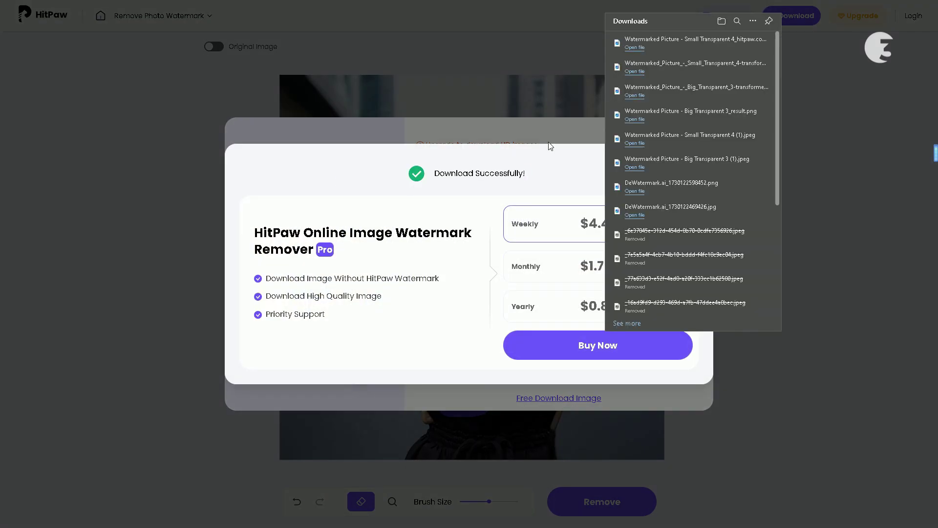
left_click(641, 49)
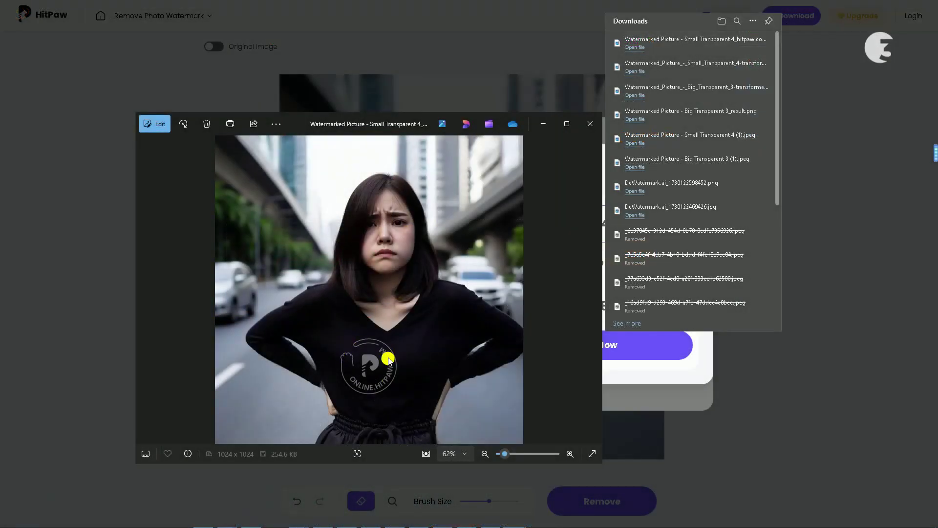
left_click(592, 123)
left_click(566, 166)
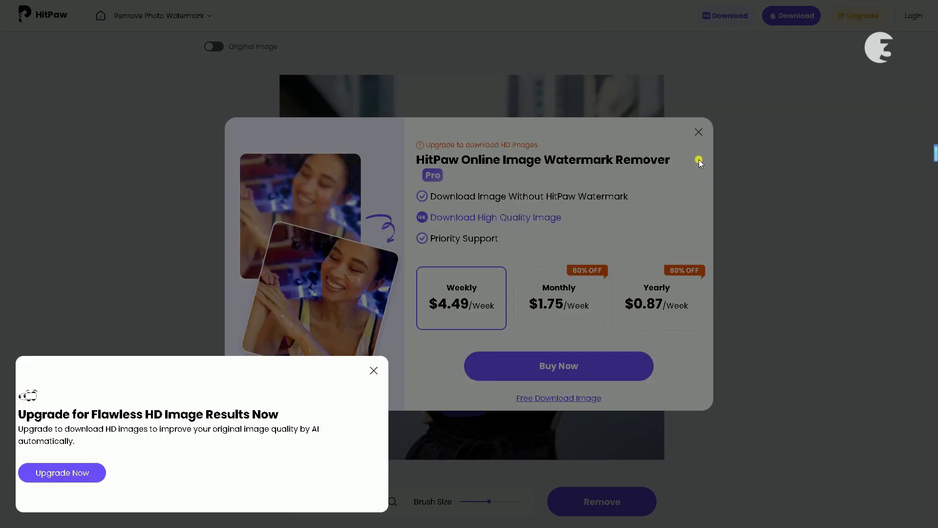
left_click(373, 374)
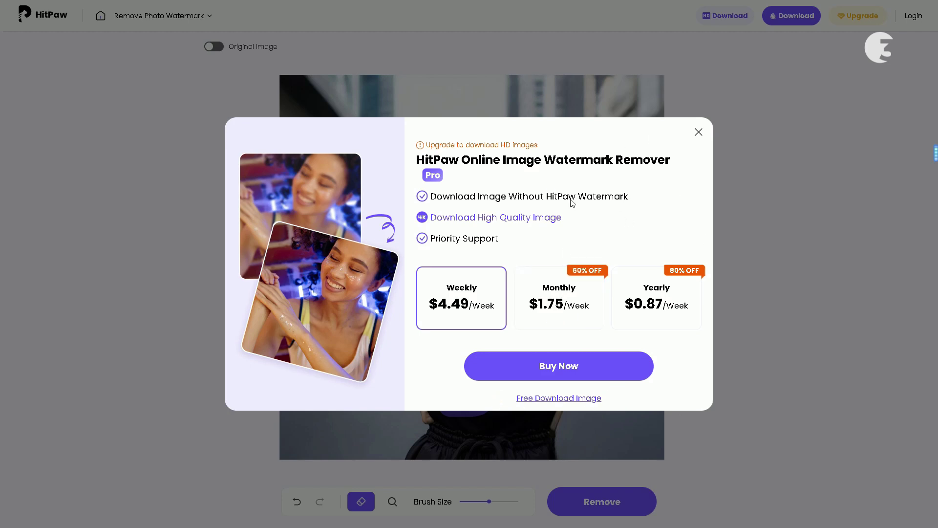
Step: Dismiss the Pro pricing dialog for HD image downloads
left_click(697, 133)
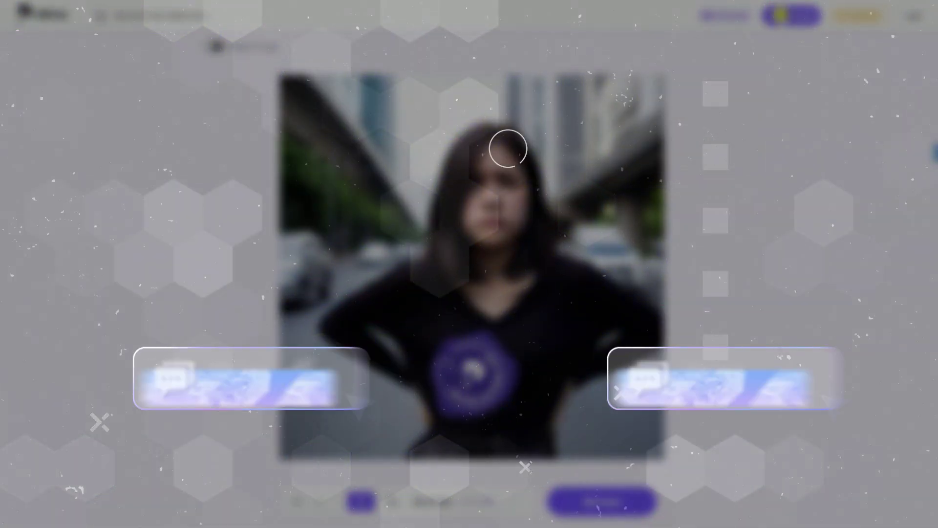